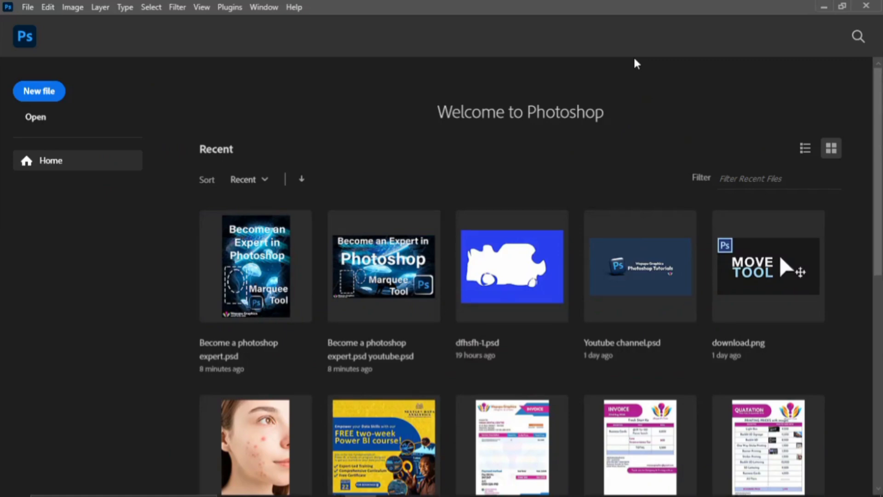
# - Browse the recent files and open my Birthday.psd
pyautogui.scroll(-10, 650, 270)
pyautogui.scroll(5, 637, 307)
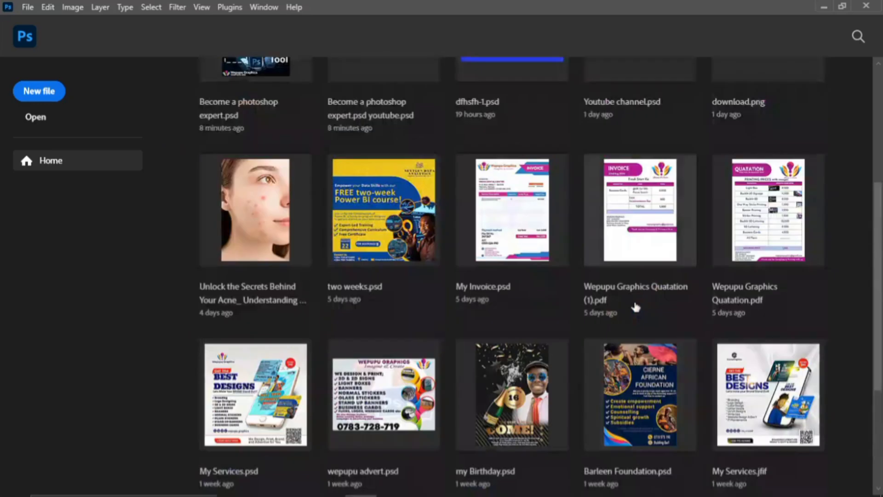
pyautogui.scroll(-5, 637, 307)
pyautogui.scroll(3, 636, 303)
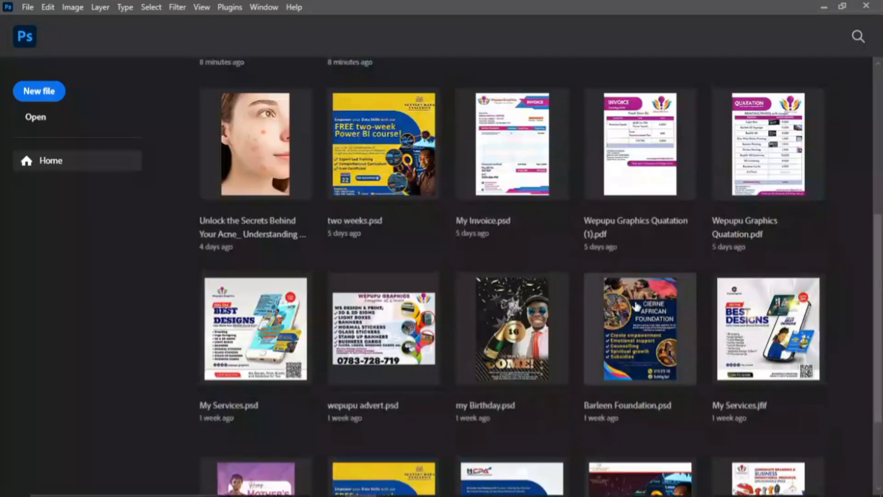
pyautogui.scroll(-3, 636, 303)
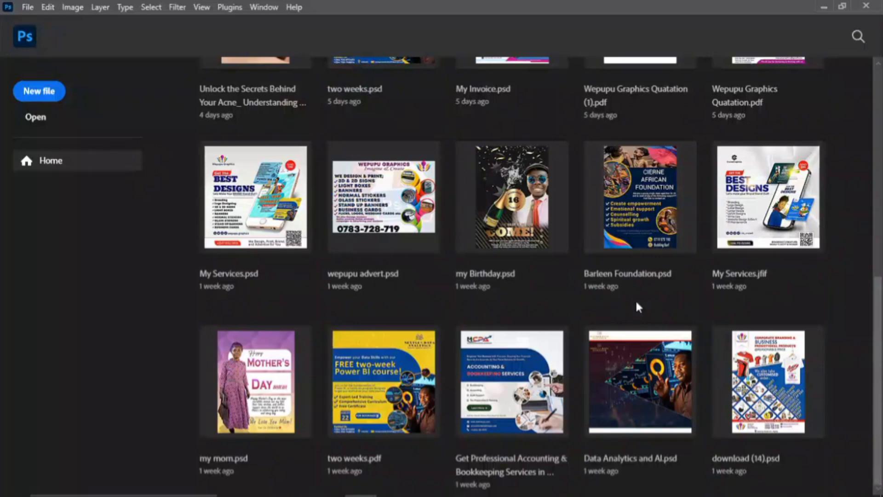
pyautogui.scroll(10, 588, 197)
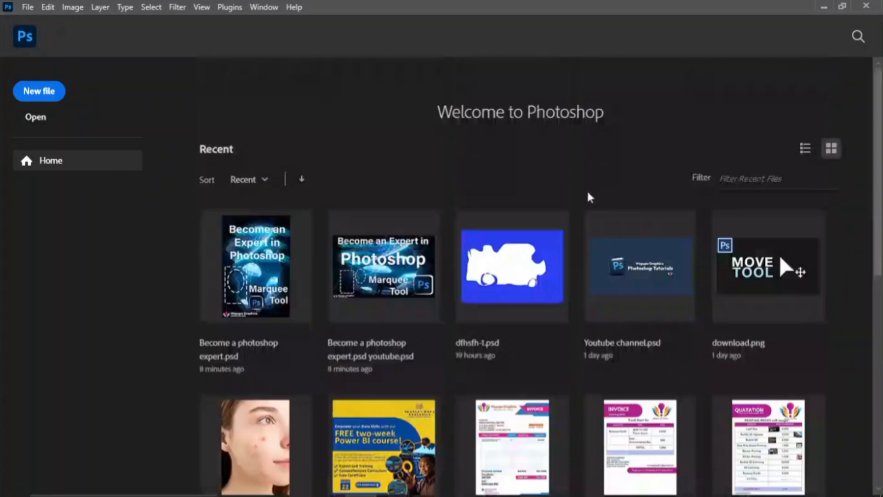
pyautogui.scroll(-10, 580, 185)
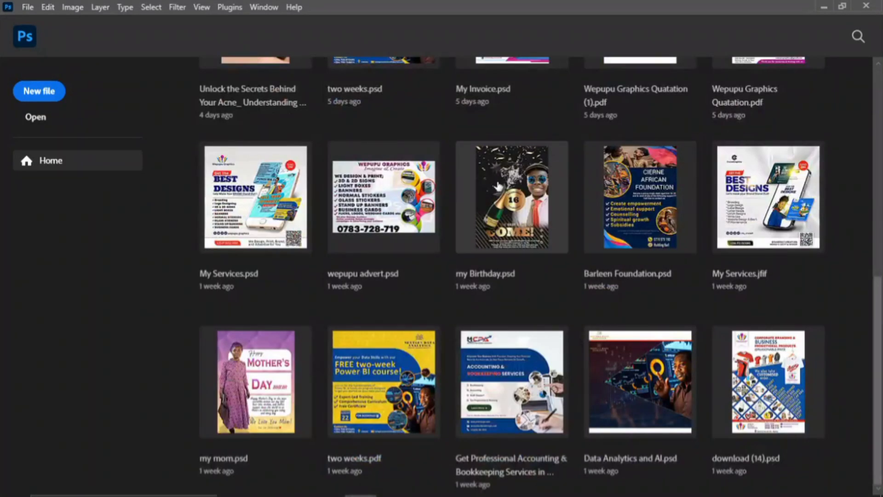
pyautogui.click(498, 186)
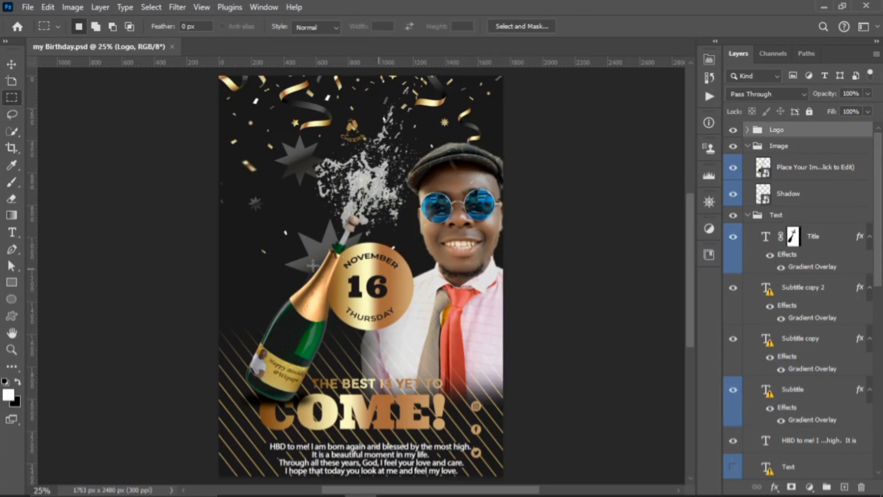
# - Draw a rectangular selection around the date badge and the bottle's upper part, and add an empty layer above the Logo group
pyautogui.moveTo(266, 219); pyautogui.dragTo(432, 327)
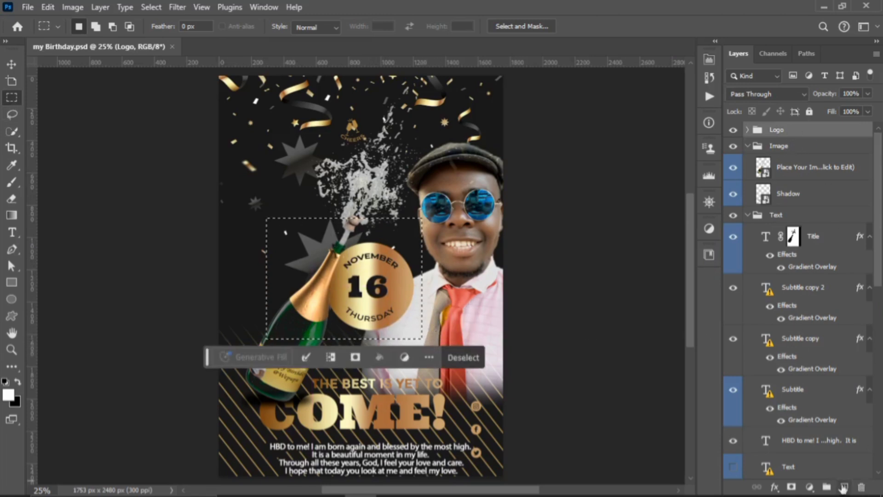
pyautogui.click(844, 487)
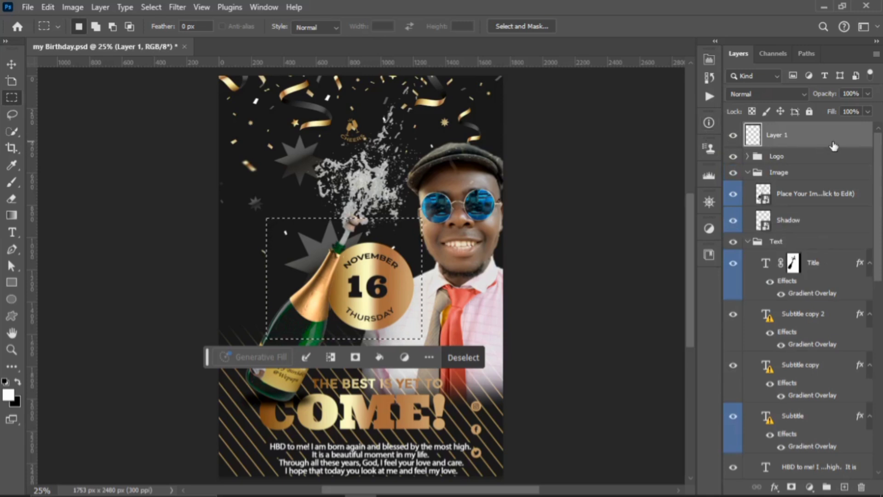
# - Select the layer of the man's photo and add a Hue/Saturation adjustment limited to the rectangular selection
pyautogui.click(12, 64)
pyautogui.click(474, 189)
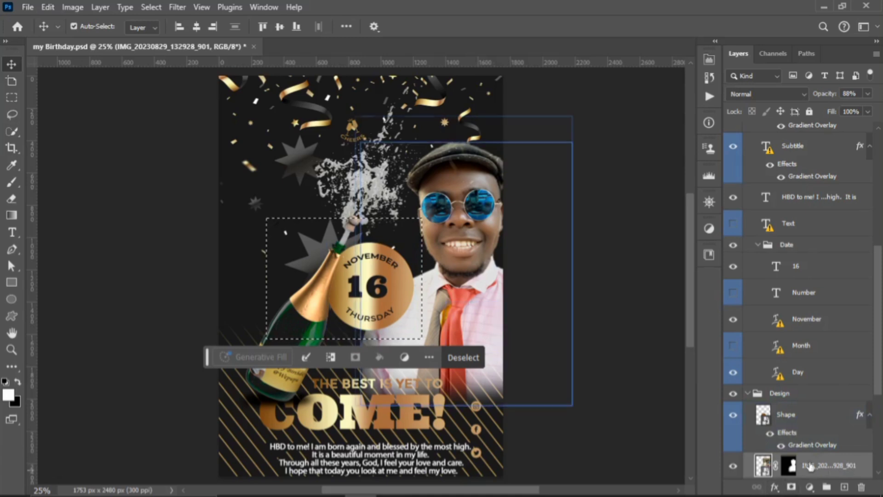
pyautogui.click(810, 487)
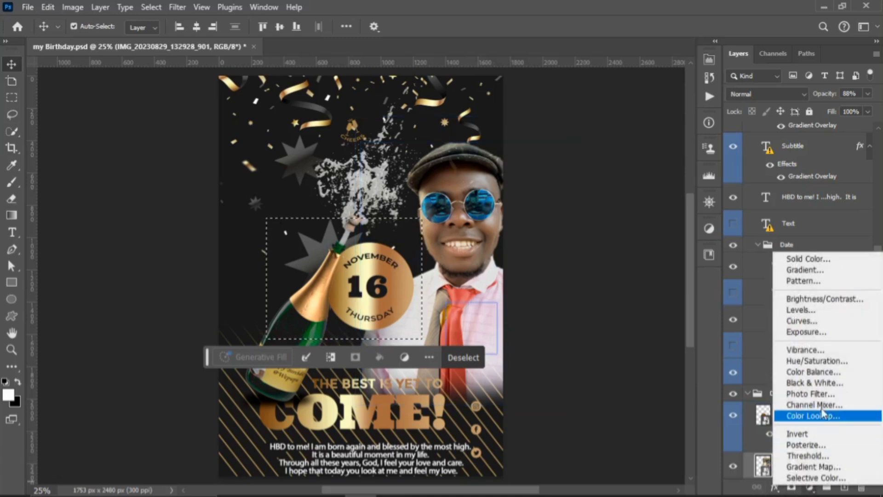
pyautogui.click(821, 362)
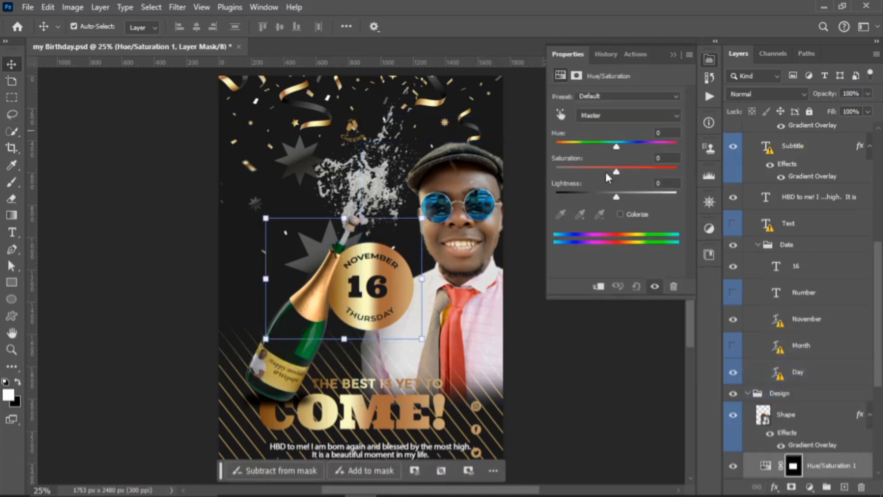
# - Colorize the selected area through the Hue/Saturation adjustment and lower its lightness to -27
pyautogui.moveTo(615, 171); pyautogui.dragTo(665, 172)
pyautogui.click(619, 214)
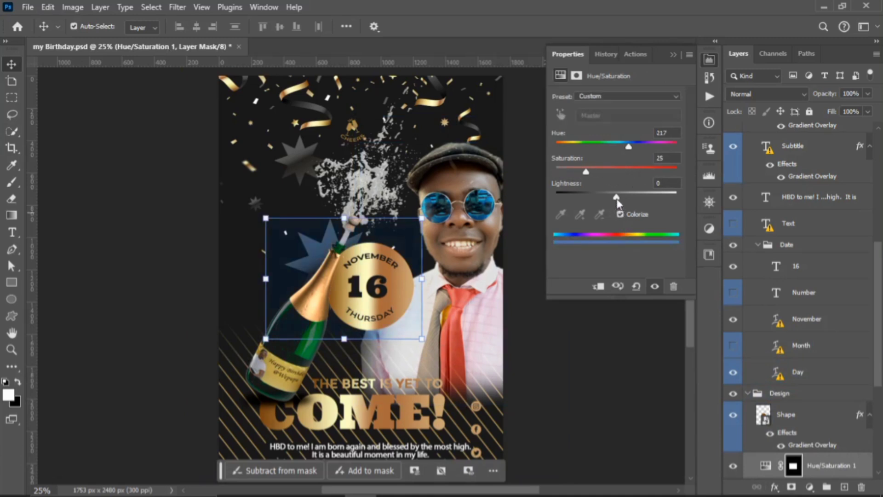
pyautogui.moveTo(616, 197); pyautogui.dragTo(597, 199)
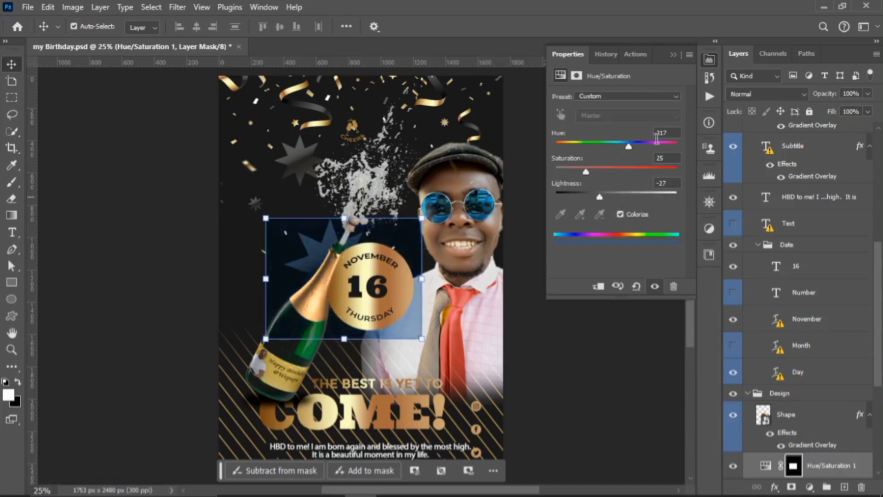
# - Close the adjustment settings and undo the lightness and colorize changes
pyautogui.click(673, 55)
pyautogui.hotkey('ctrl', 'z')
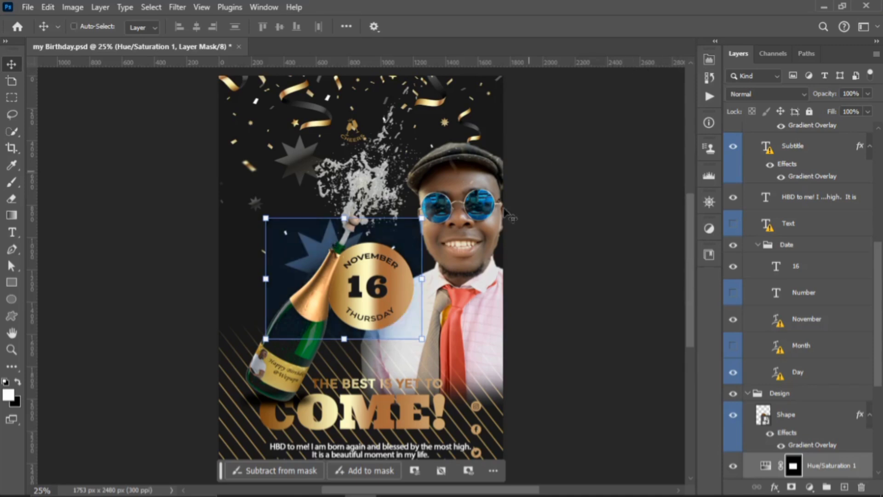
pyautogui.hotkey('ctrl', 'z')
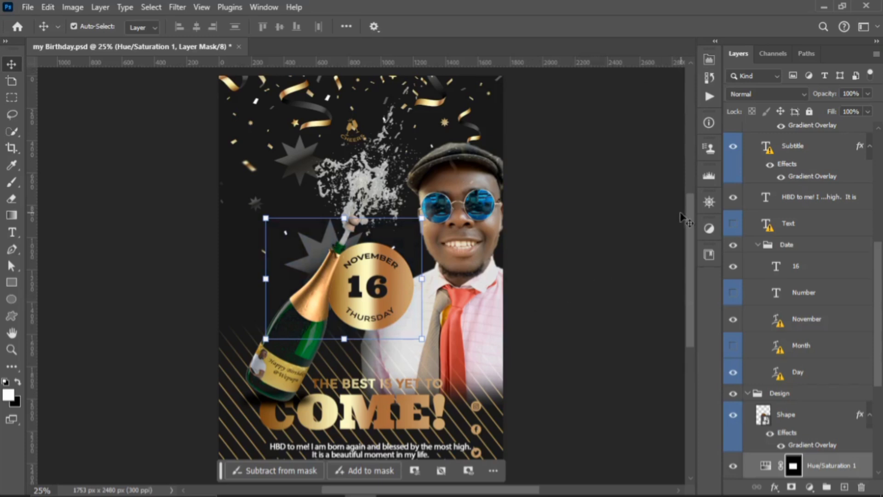
# - Show the list of additional tools and activate the Rectangular Marquee tool
pyautogui.scroll(1, 510, 272)
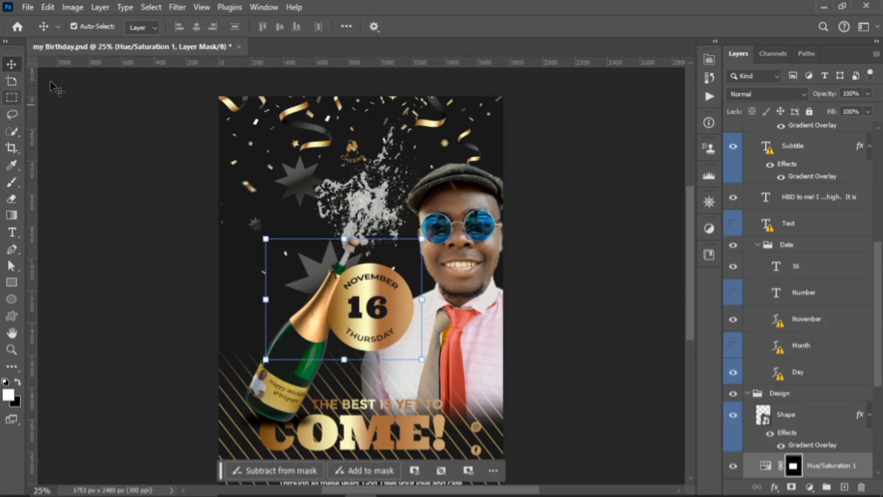
pyautogui.click(10, 368)
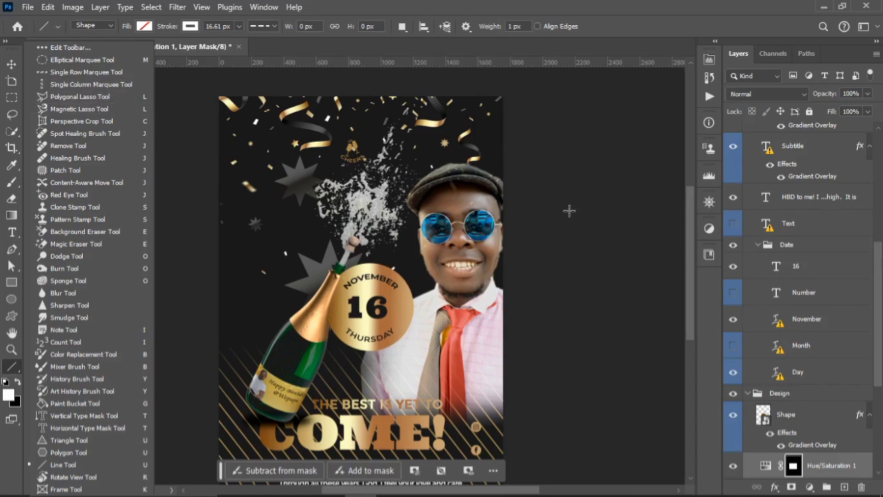
pyautogui.click(11, 98)
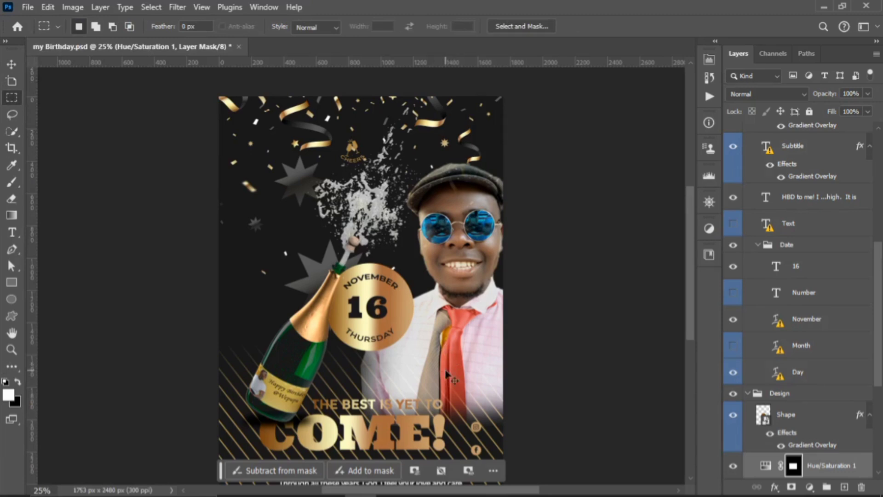
# - Start a new document and name it "Maeqee tool"
pyautogui.hotkey('ctrl', 'n')
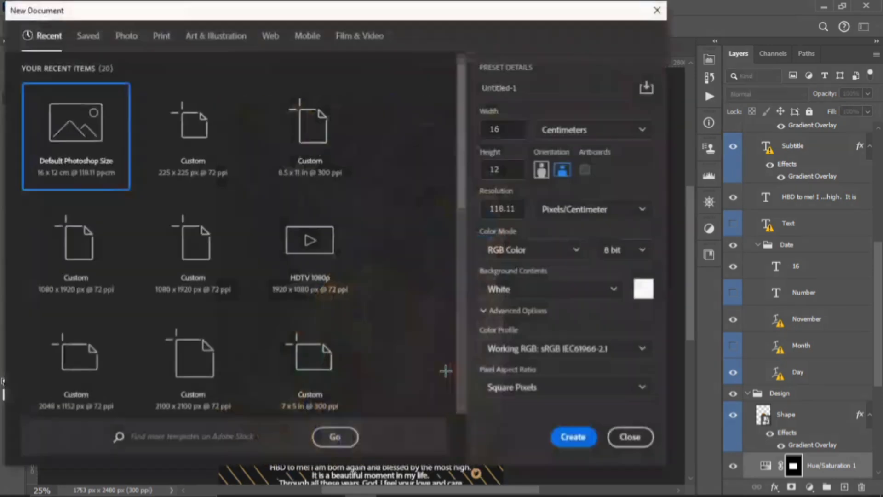
pyautogui.click(523, 87)
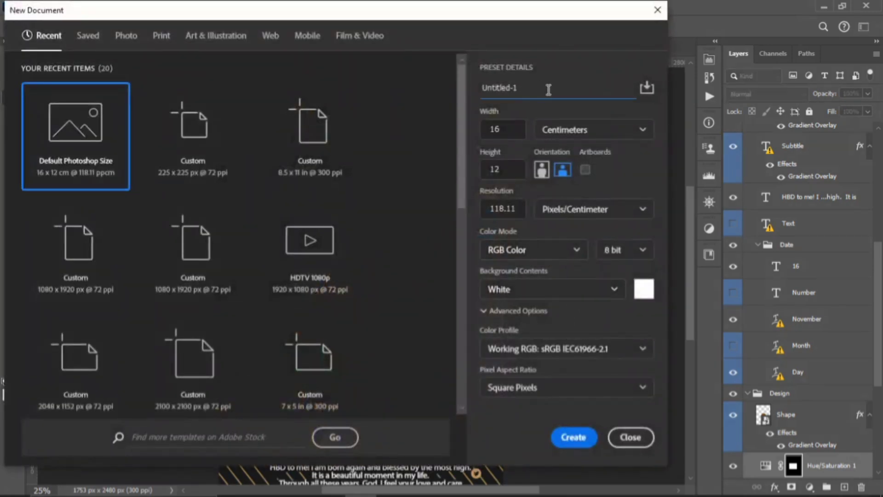
pyautogui.moveTo(547, 88); pyautogui.dragTo(459, 90)
pyautogui.write('Maeqee tool')
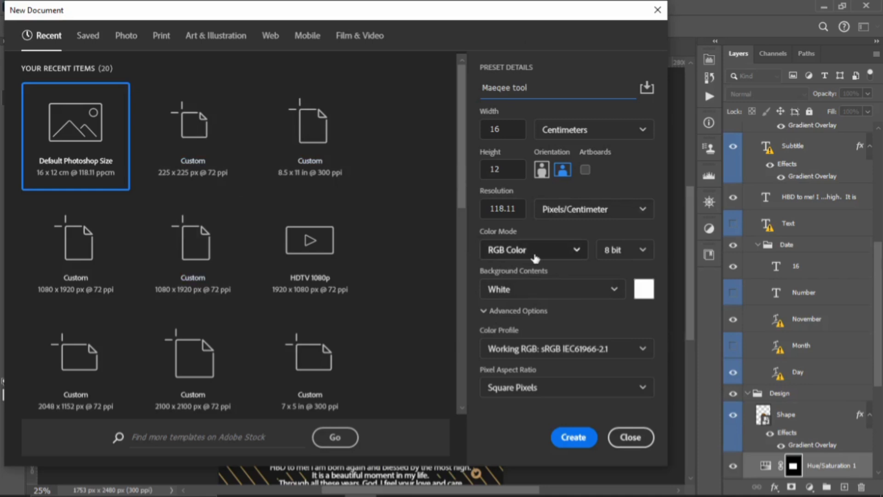
# - Try CMYK Color as the colour mode, switch back to RGB Color and create the 16 x 12 cm document
pyautogui.click(574, 250)
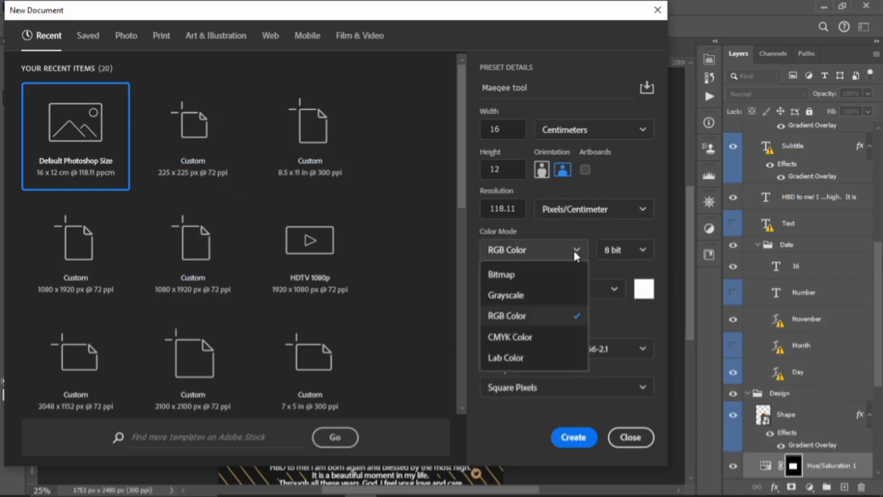
pyautogui.click(521, 342)
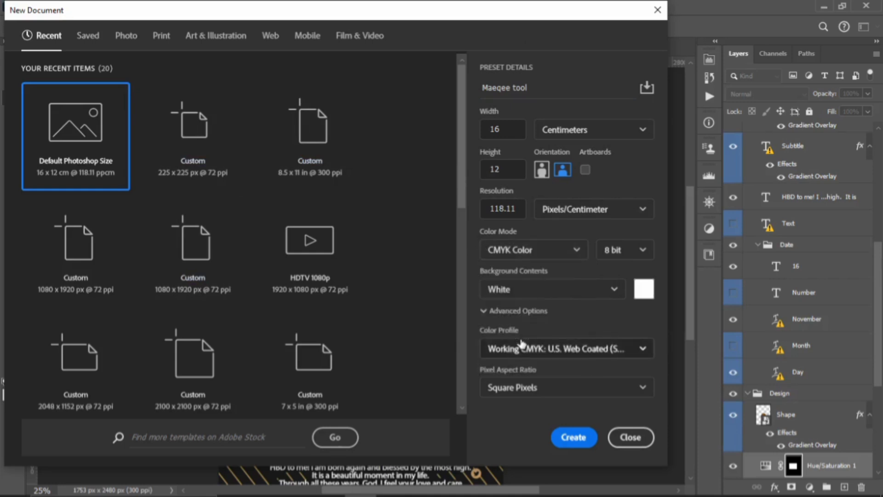
pyautogui.click(536, 251)
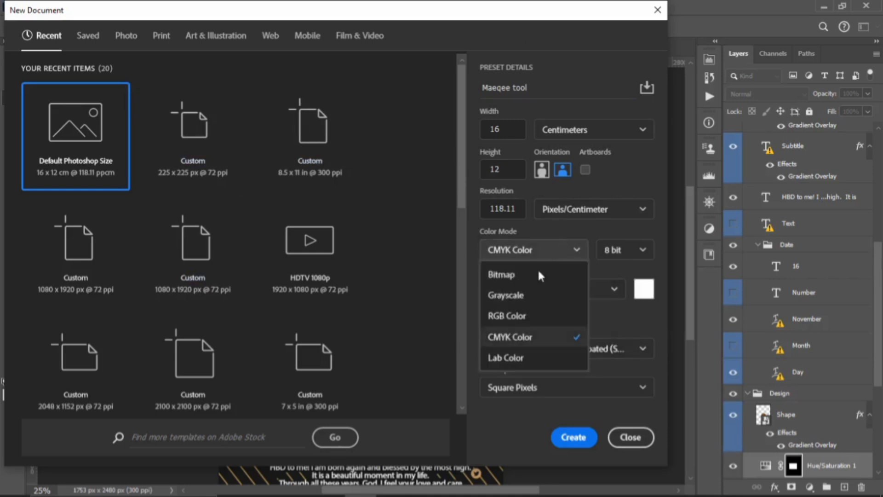
pyautogui.click(512, 314)
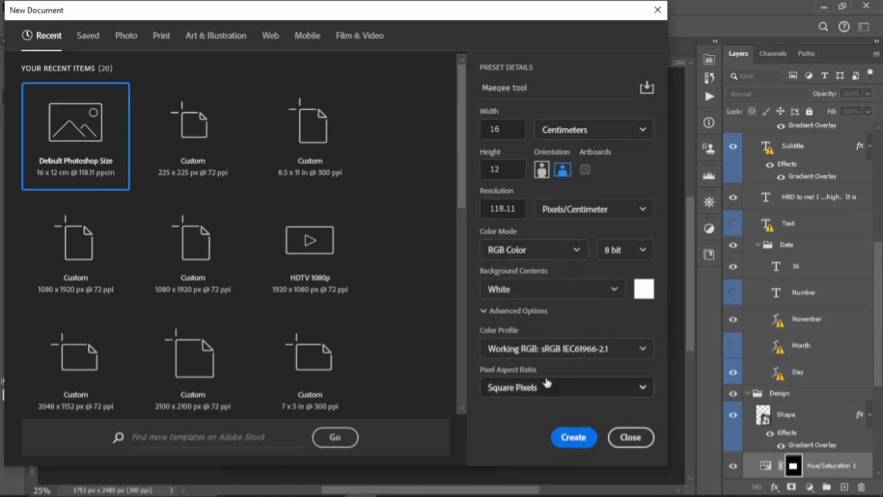
pyautogui.click(572, 438)
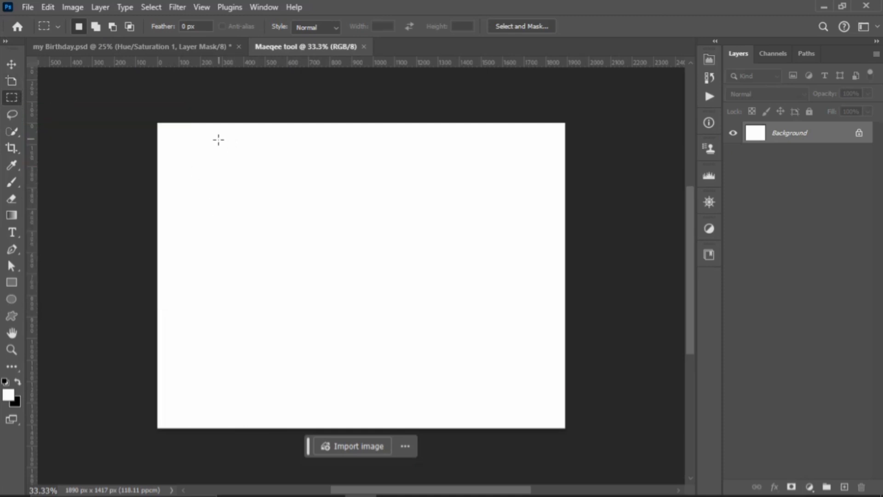
# - Draw a large rectangular selection over the upper-left part of the blank canvas
pyautogui.moveTo(195, 139); pyautogui.dragTo(472, 330)
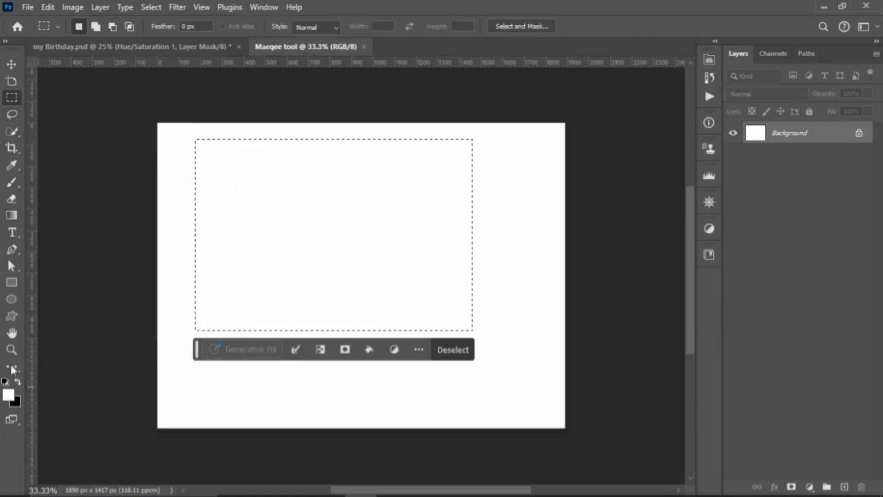
# - Draw a large elliptical marquee selection extending past the canvas's left edge and deselect it
pyautogui.press('u')
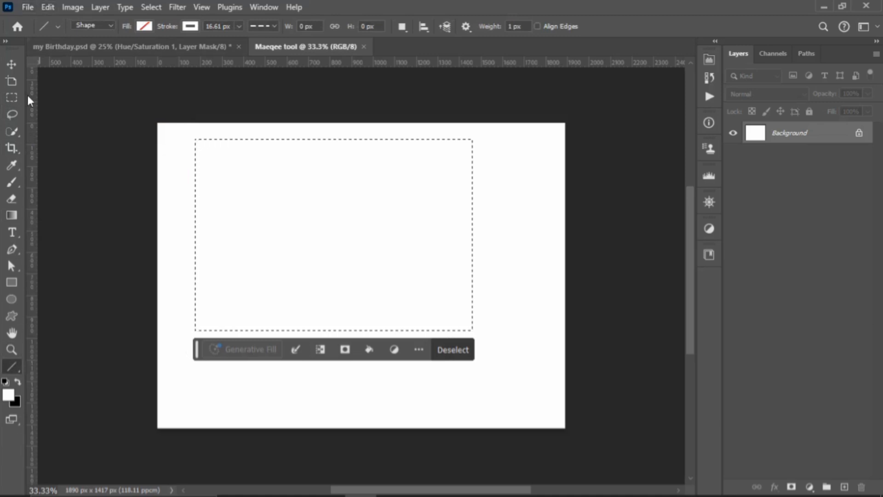
pyautogui.click(15, 366)
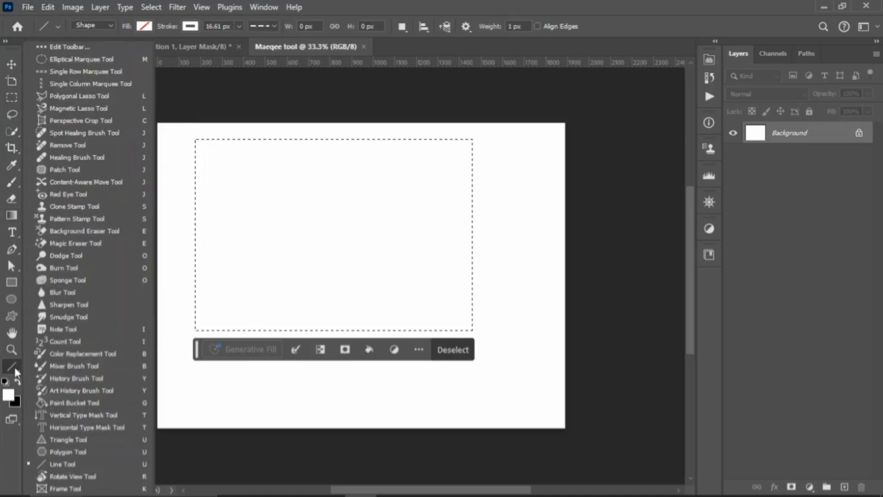
pyautogui.click(59, 58)
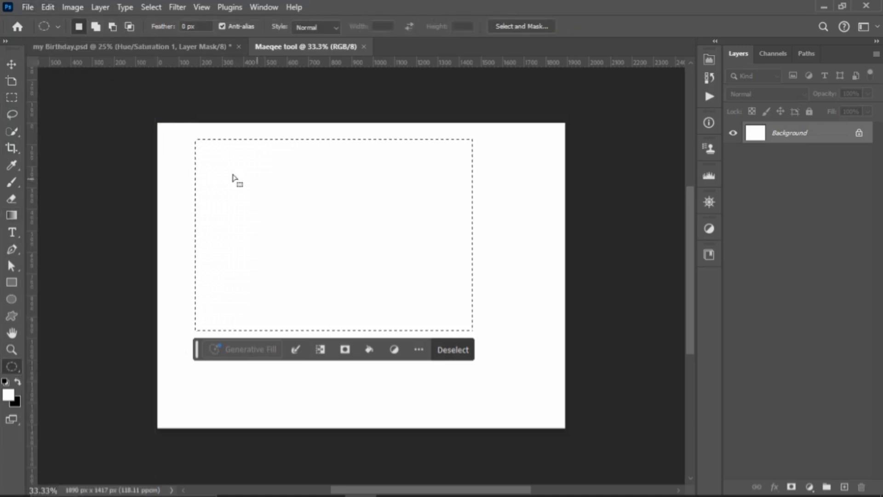
pyautogui.moveTo(101, 125); pyautogui.dragTo(323, 363)
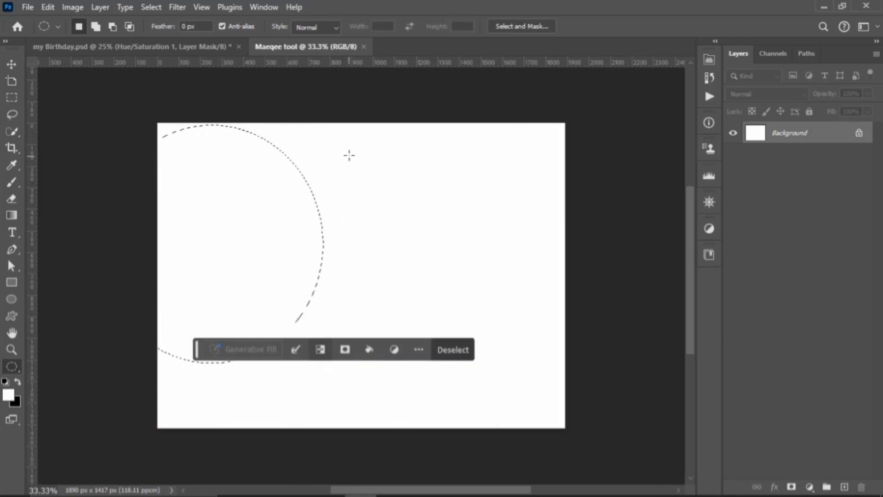
pyautogui.click(348, 183)
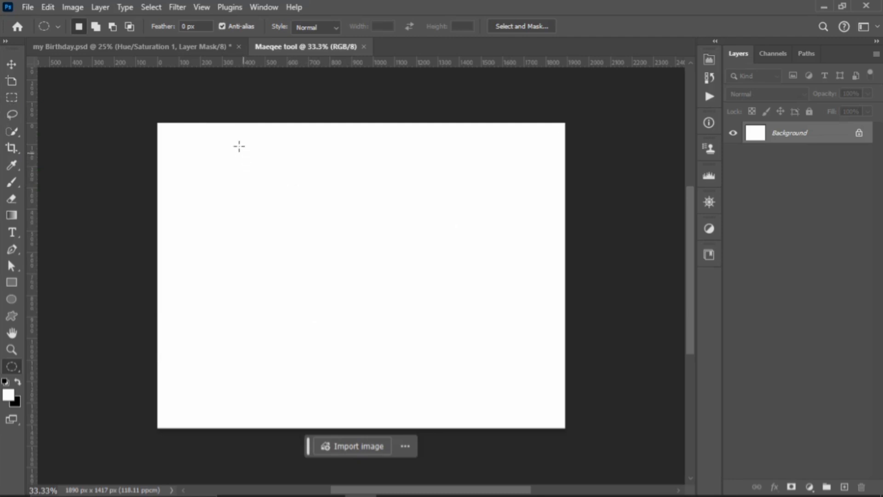
# - Draw a circular selection left of the canvas centre and deselect it
pyautogui.moveTo(214, 153); pyautogui.dragTo(524, 349)
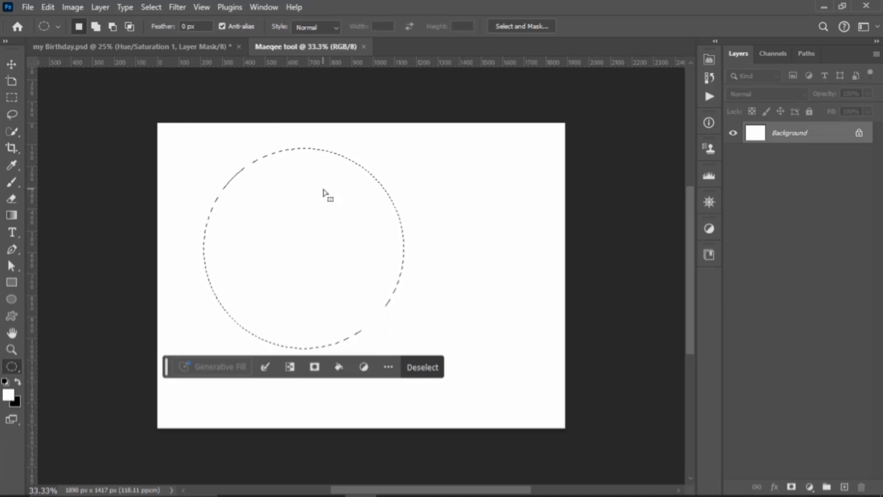
pyautogui.click(383, 246)
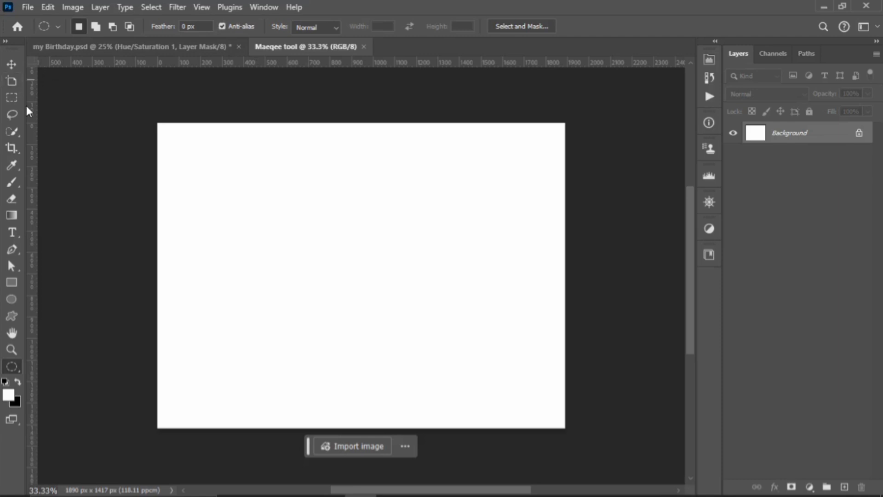
# - Draw a large square selection on the blank canvas's left half with the Rectangular Marquee tool
pyautogui.click(10, 98)
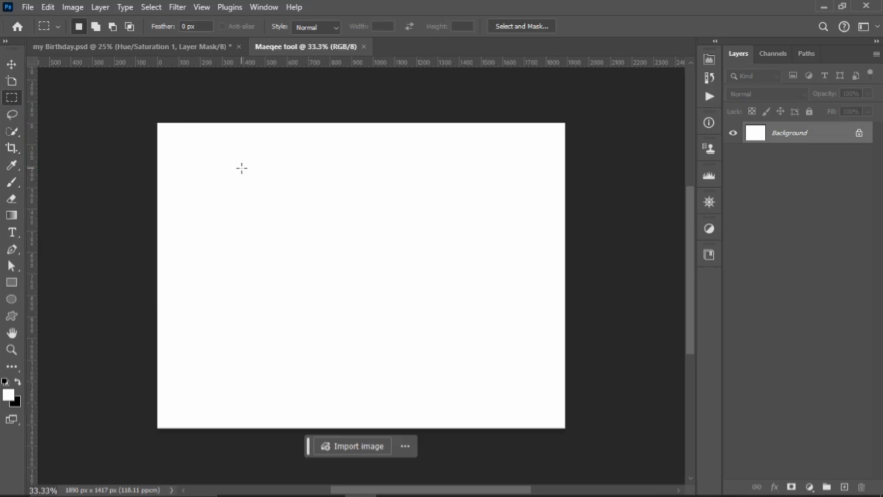
pyautogui.moveTo(201, 148); pyautogui.dragTo(523, 347)
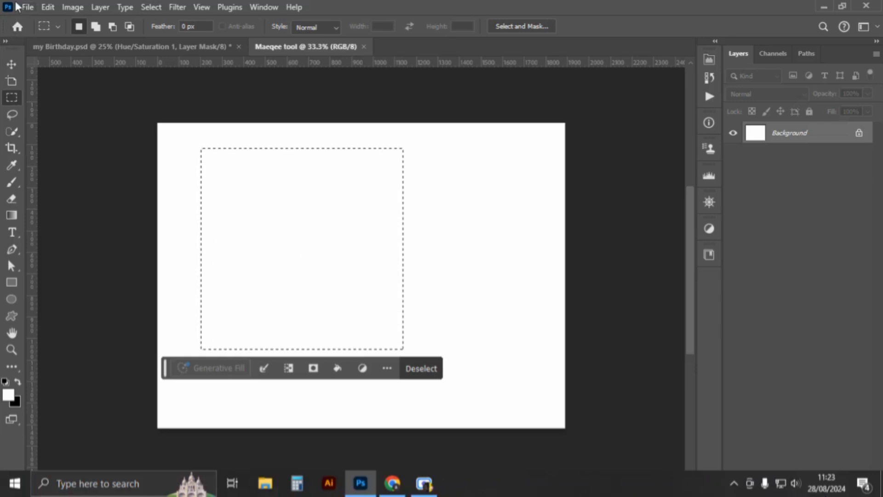
# - Place the embedded image "A realistic ima 4b5a8e15-5f39-40e2-834b-dded7b46e586.png" from Downloads, flush with the canvas's left edge and full height, and commit it
pyautogui.click(27, 7)
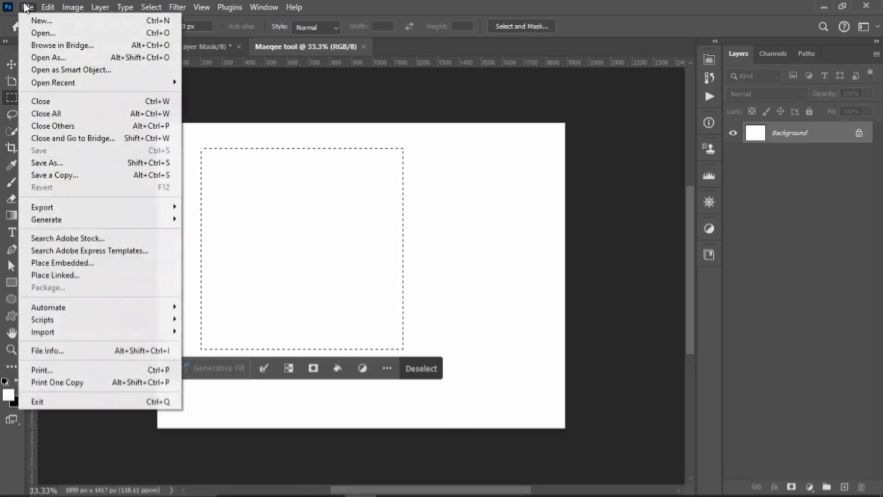
pyautogui.click(58, 266)
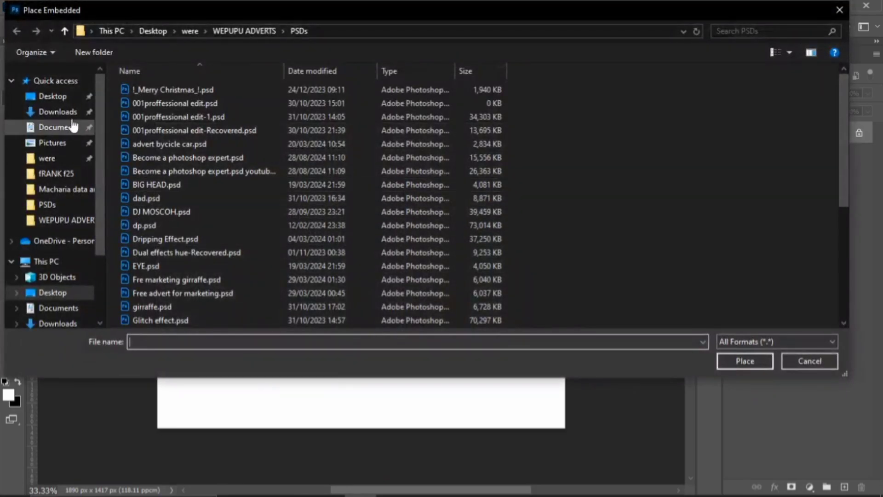
pyautogui.click(70, 113)
pyautogui.scroll(-5, 359, 229)
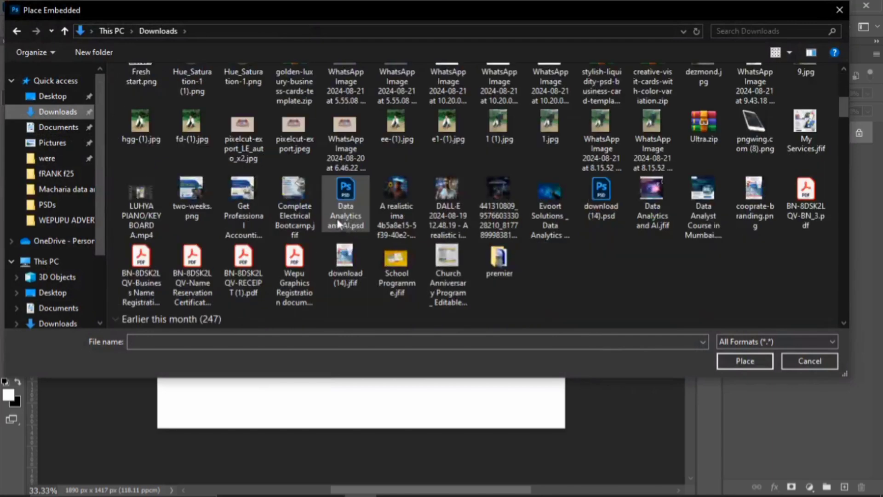
pyautogui.scroll(-4, 324, 216)
pyautogui.scroll(3, 323, 217)
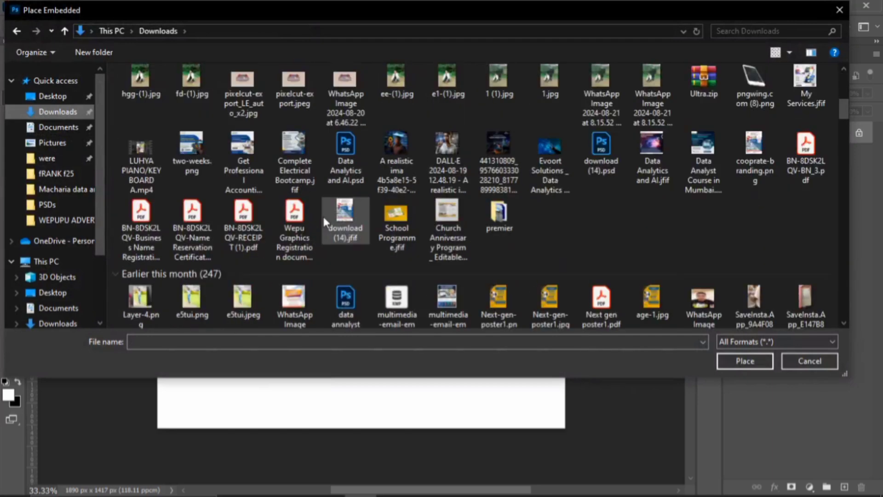
pyautogui.click(398, 151)
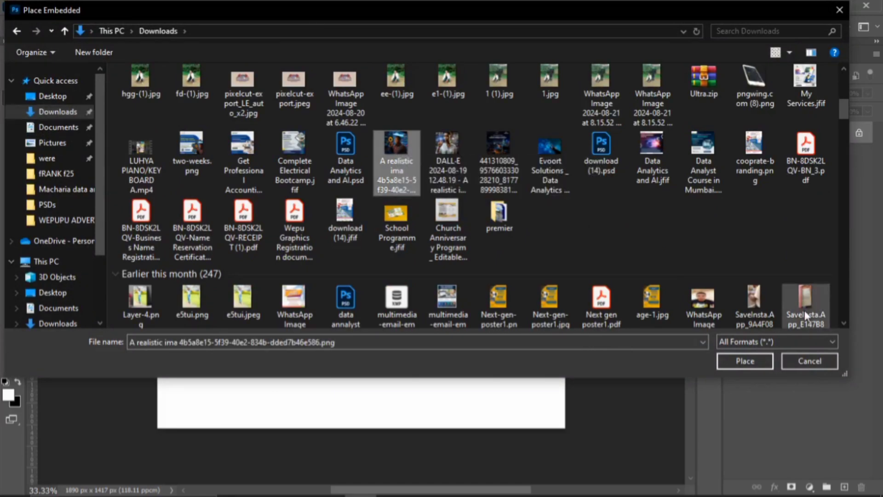
pyautogui.click(745, 360)
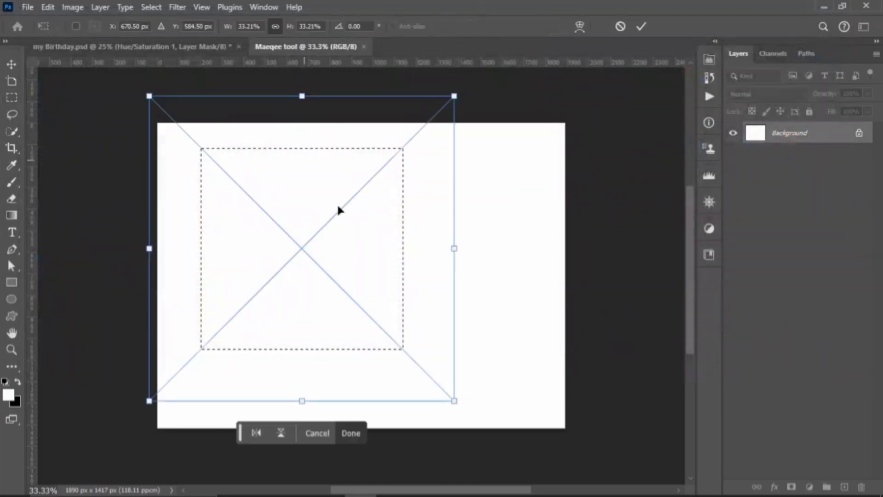
pyautogui.moveTo(307, 205); pyautogui.dragTo(308, 228)
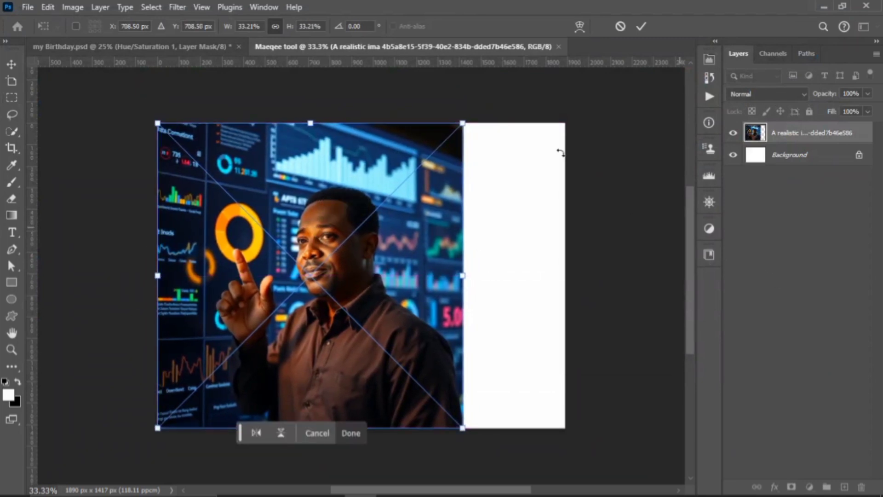
pyautogui.click(639, 30)
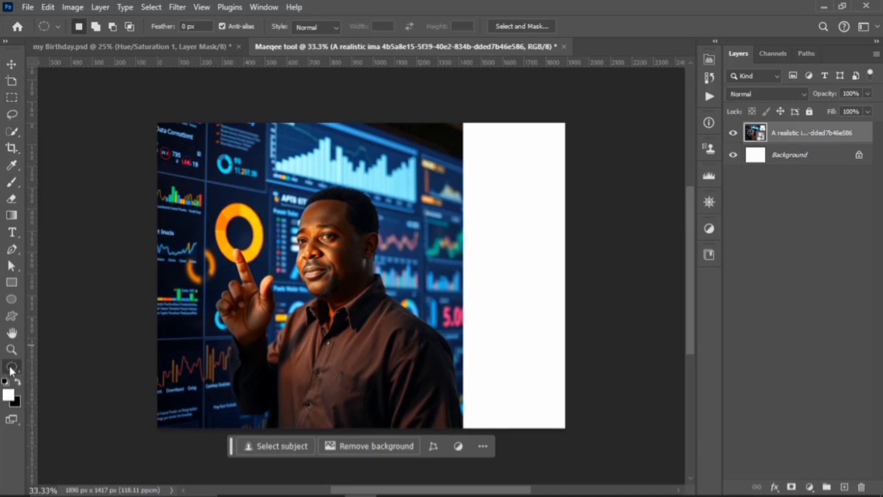
# - Draw an elliptical selection about 230 x 300 px around the large orange ring, repositioning it while drawing to fit the ring's outer edge
pyautogui.click(9, 363)
pyautogui.click(64, 63)
pyautogui.moveTo(195, 176); pyautogui.dragTo(233, 215)
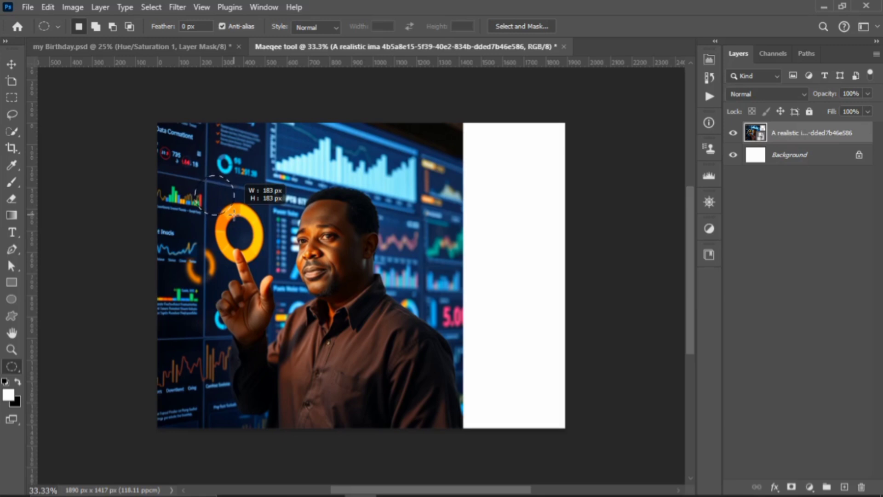
pyautogui.press('space')
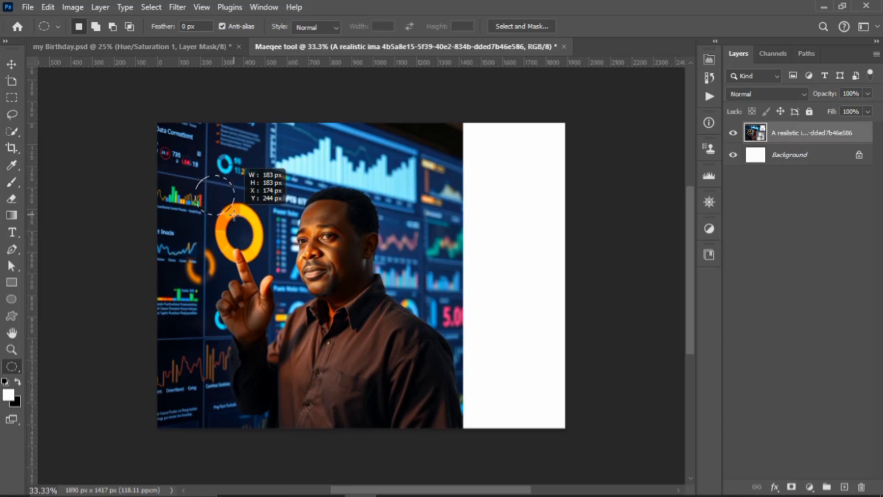
pyautogui.moveTo(233, 213); pyautogui.dragTo(263, 265)
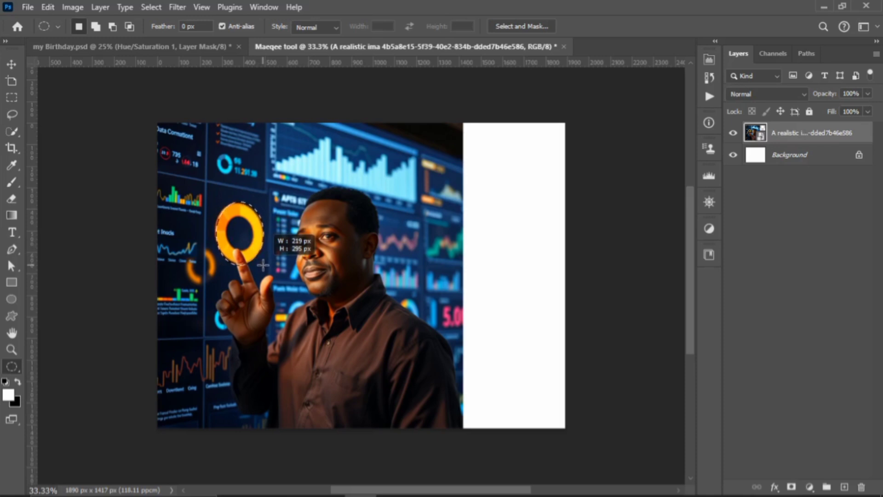
pyautogui.press('space')
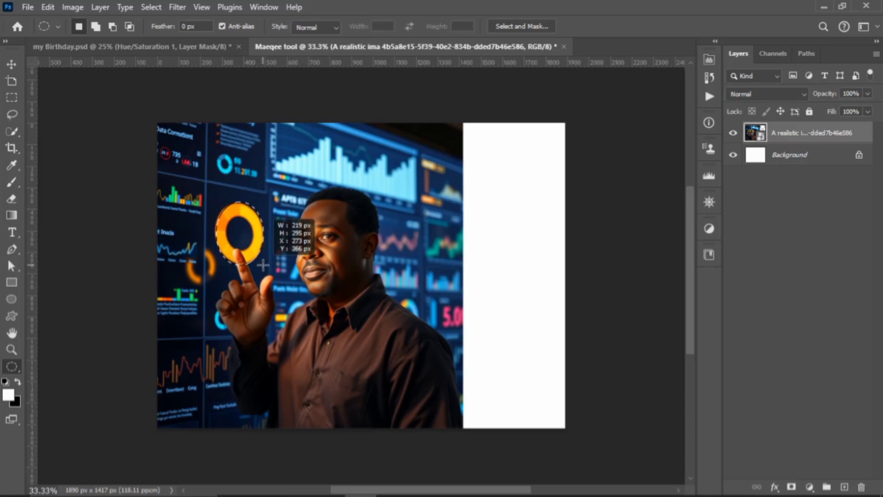
pyautogui.moveTo(263, 265); pyautogui.dragTo(263, 266)
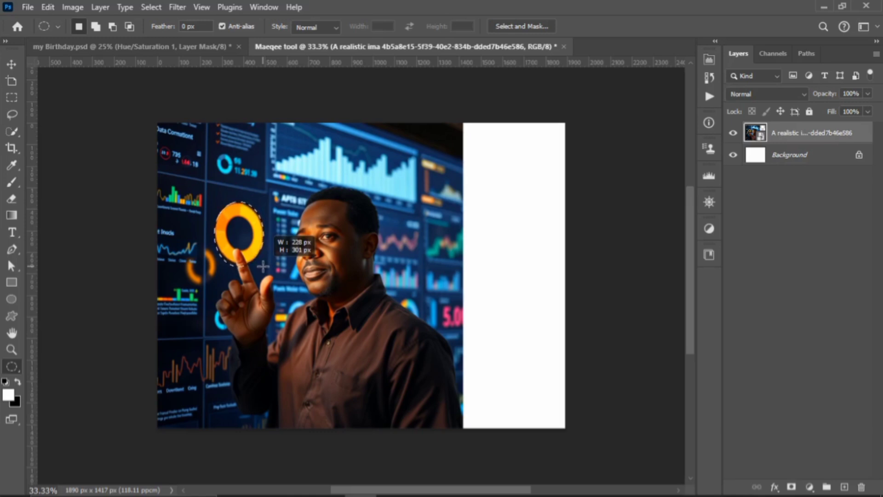
pyautogui.moveTo(263, 266); pyautogui.dragTo(265, 264)
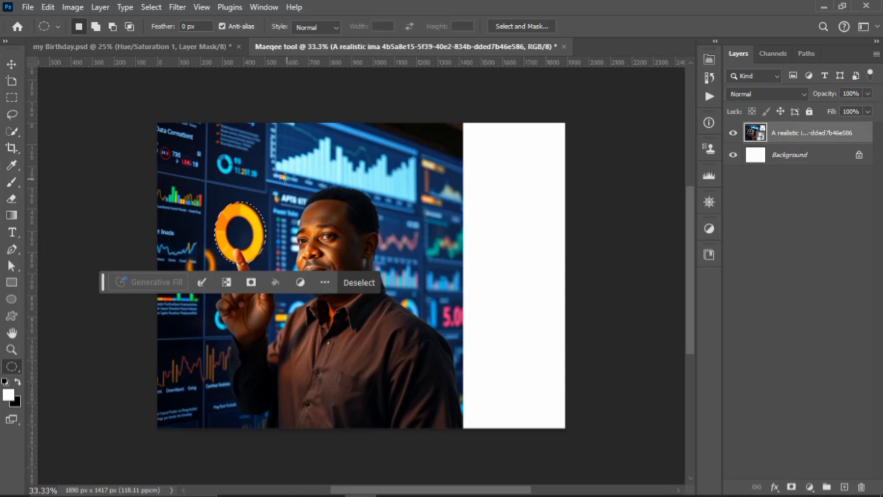
# - Subtract an ellipse about 125 x 155 px over the ring's inner hole so that only the orange ring is selected
pyautogui.press('shift')
pyautogui.press('alt')
pyautogui.press('shift')
pyautogui.click(113, 26)
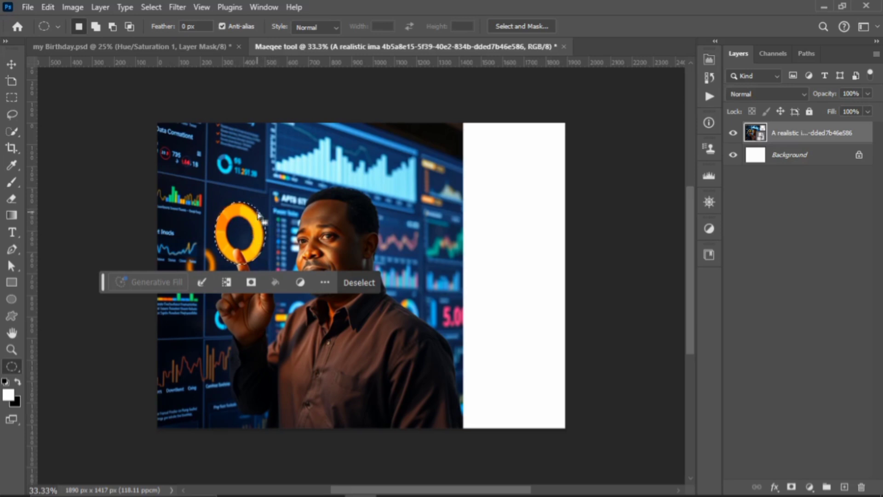
pyautogui.press('alt')
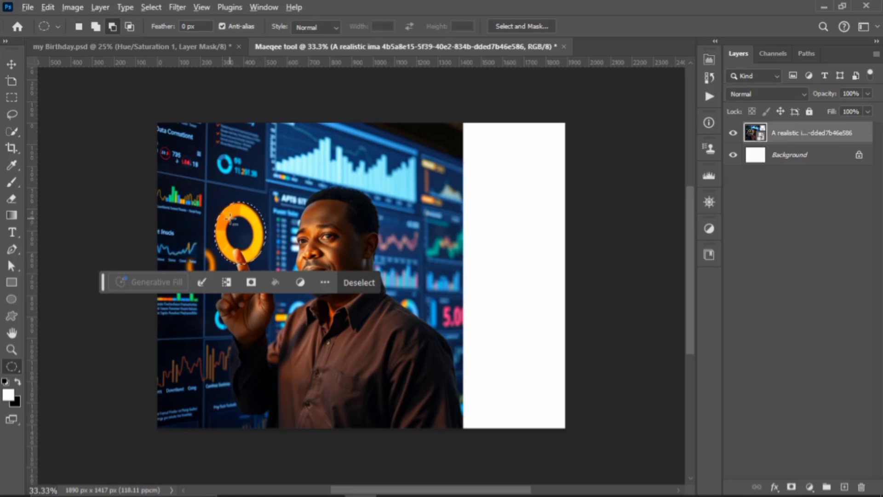
pyautogui.moveTo(230, 218); pyautogui.dragTo(250, 242)
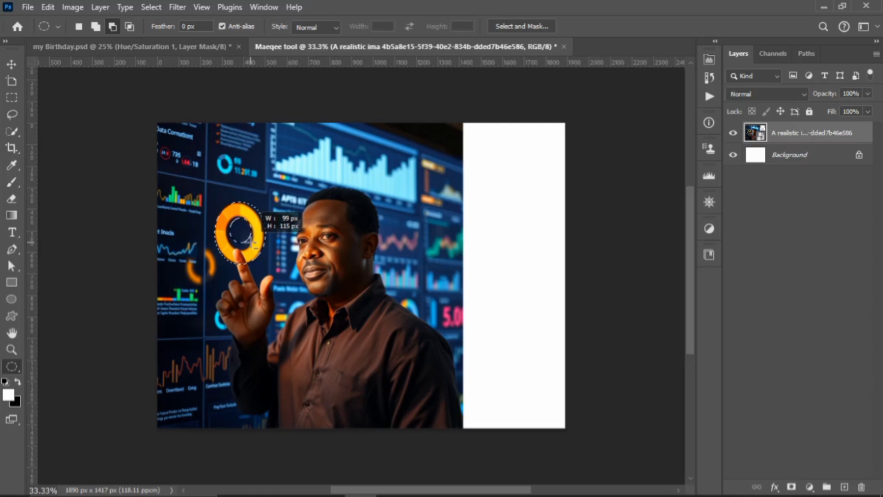
pyautogui.moveTo(251, 243); pyautogui.dragTo(253, 250)
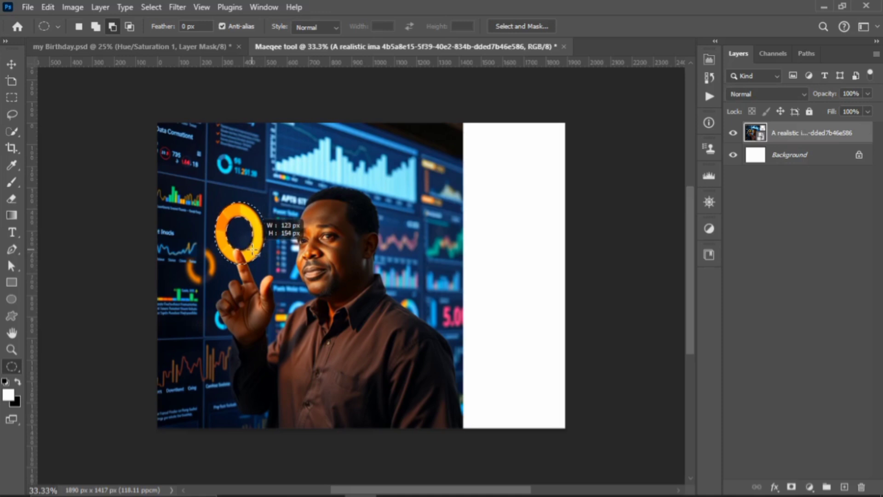
pyautogui.moveTo(253, 251); pyautogui.dragTo(255, 251)
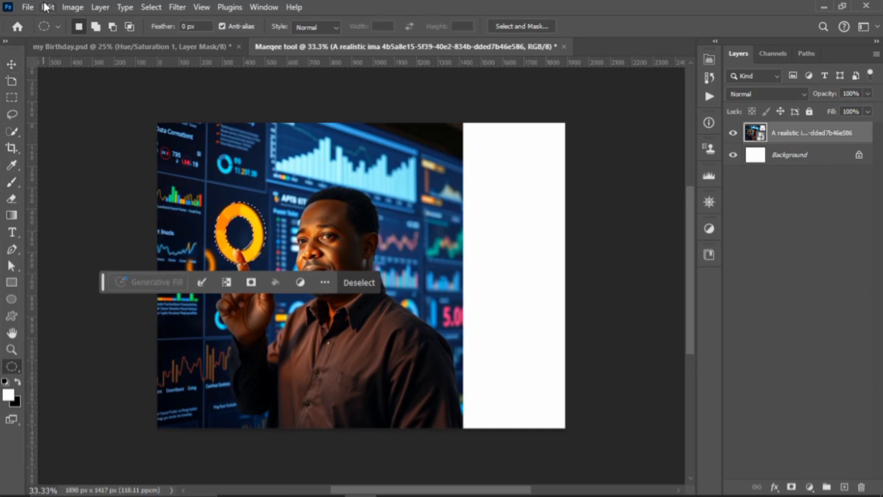
# - Try moving the selected ring, shift only its selection outline towards the bar chart, and undo that shift
pyautogui.press('v')
pyautogui.moveTo(247, 210)
pyautogui.mouseDown()
pyautogui.moveTo(266, 199)
pyautogui.moveTo(240, 209)
pyautogui.mouseUp()
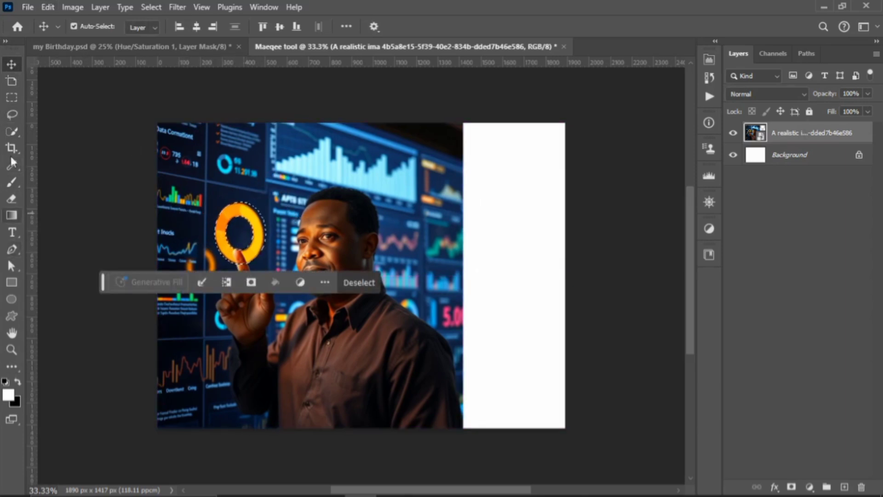
pyautogui.click(11, 97)
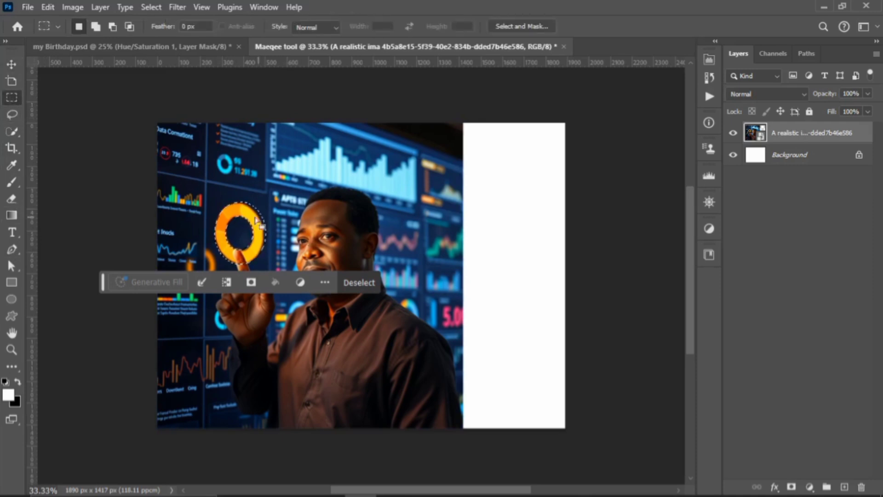
pyautogui.moveTo(256, 221); pyautogui.dragTo(277, 176)
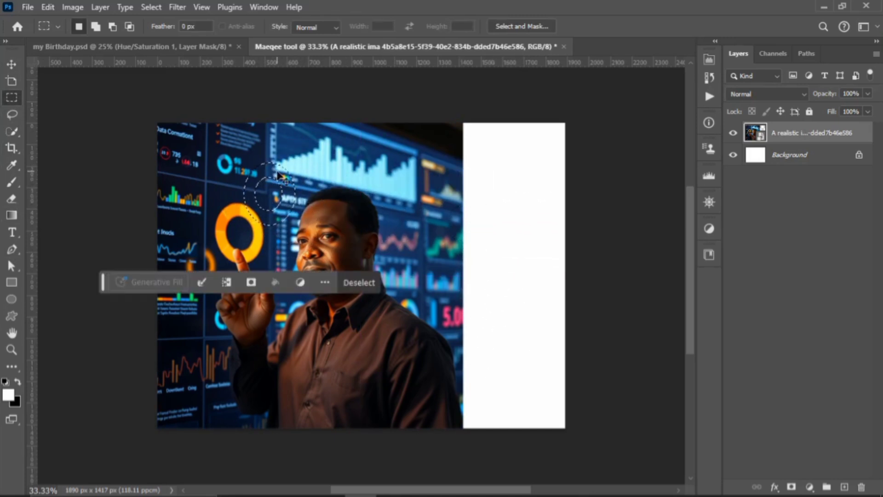
pyautogui.hotkey('ctrl', 'z')
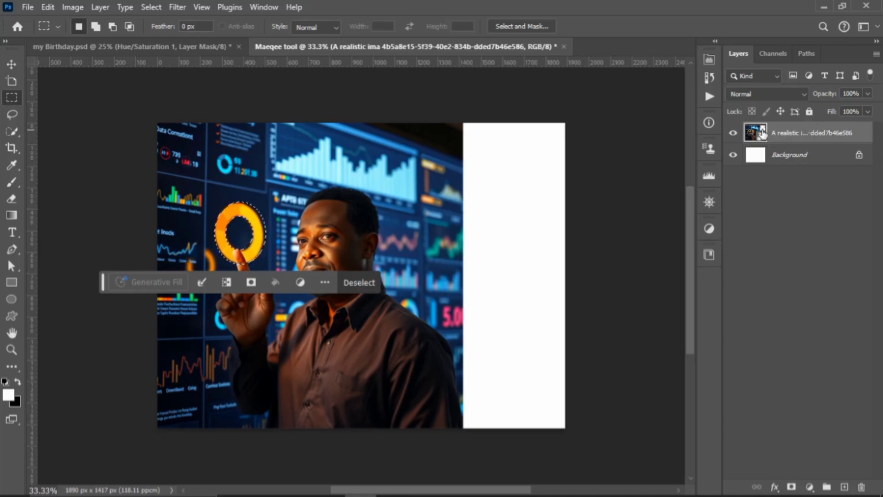
# - Rasterize the placed image layer, then delete the selected orange ring and deselect
pyautogui.rightClick(790, 133)
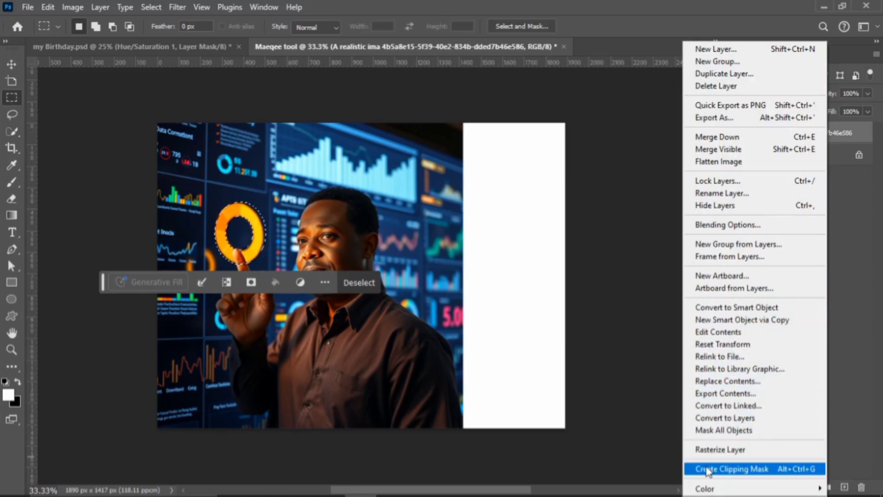
pyautogui.click(712, 450)
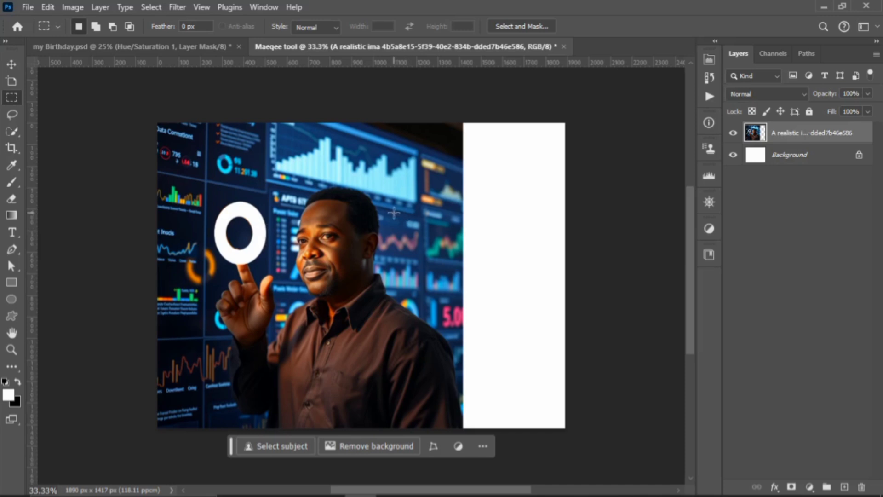
# - Hide the image layer and draw a rectangular selection over the upper-left part of the white canvas, nudging it slightly into place
pyautogui.click(733, 136)
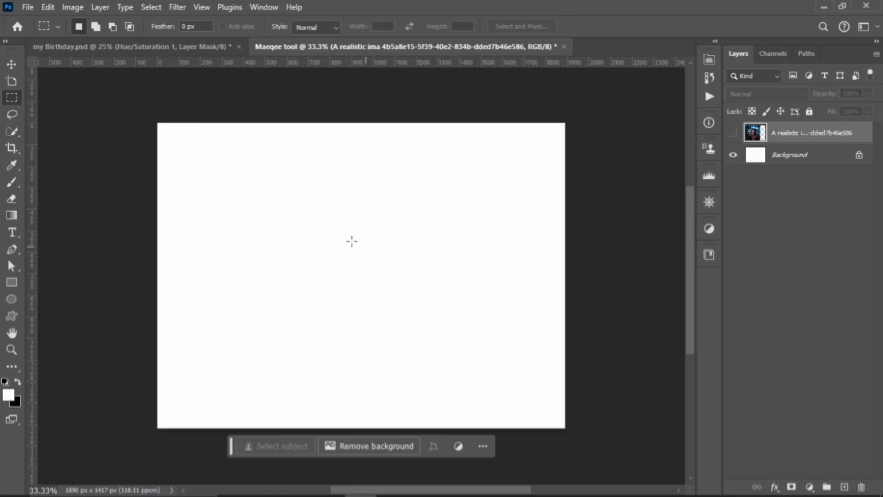
pyautogui.moveTo(171, 137); pyautogui.dragTo(362, 303)
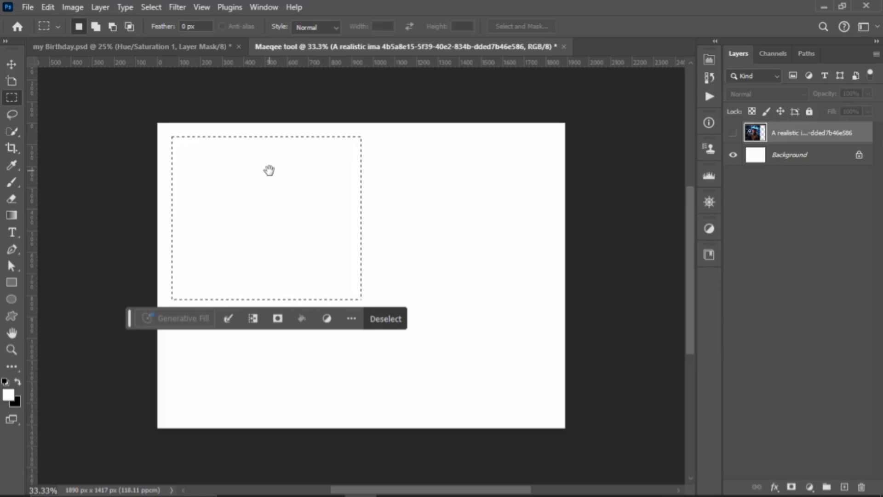
pyautogui.moveTo(270, 171)
pyautogui.mouseDown()
pyautogui.moveTo(286, 167)
pyautogui.moveTo(262, 167)
pyautogui.mouseUp()
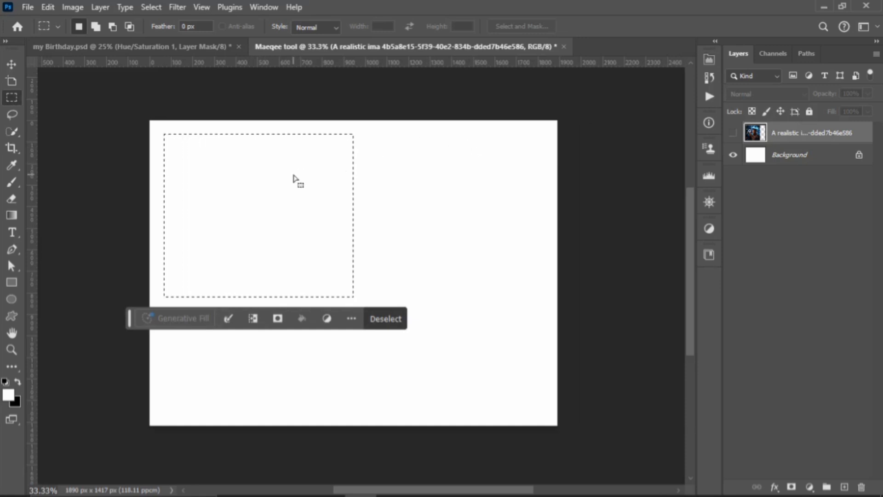
pyautogui.moveTo(293, 180)
pyautogui.mouseDown()
pyautogui.moveTo(332, 180)
pyautogui.moveTo(398, 225)
pyautogui.moveTo(413, 176)
pyautogui.moveTo(337, 238)
pyautogui.moveTo(457, 215)
pyautogui.moveTo(316, 225)
pyautogui.moveTo(433, 264)
pyautogui.moveTo(320, 212)
pyautogui.moveTo(399, 261)
pyautogui.moveTo(406, 207)
pyautogui.moveTo(296, 187)
pyautogui.moveTo(293, 178)
pyautogui.mouseUp()
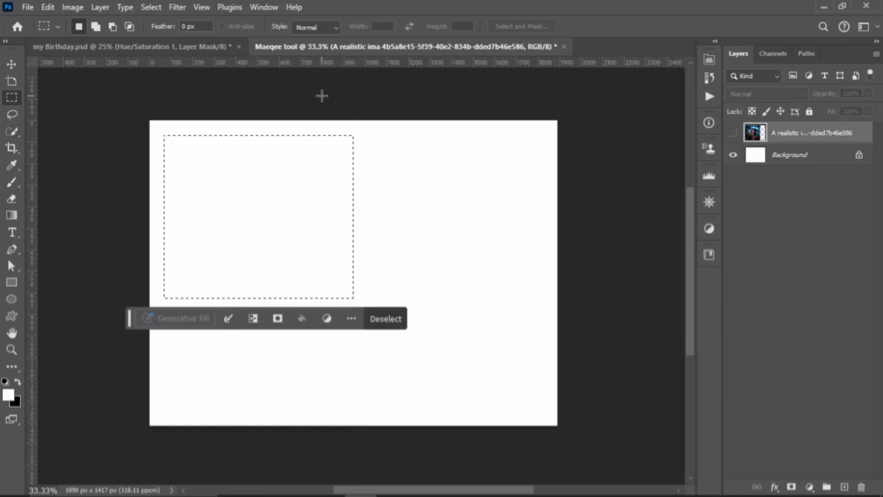
# - Subtract an overlapping rectangle about 1014 x 909 px from the selection, keeping only a narrow vertical strip along its left side
pyautogui.press('alt')
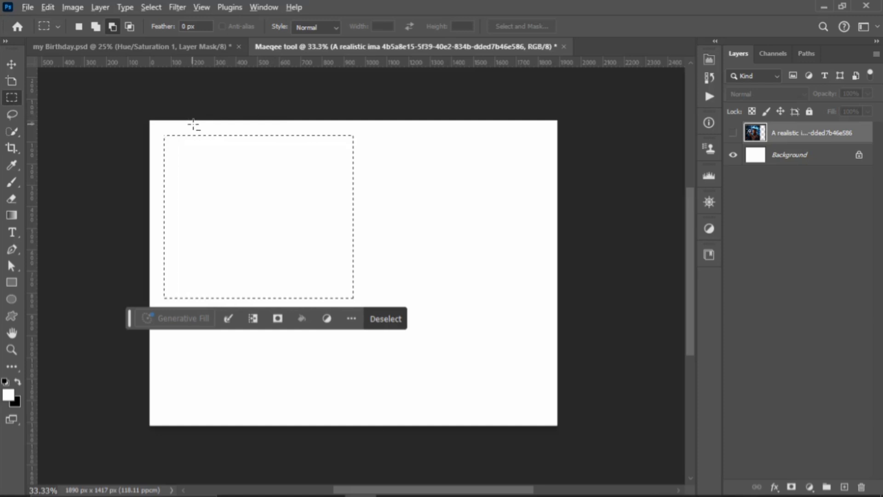
pyautogui.moveTo(193, 123); pyautogui.dragTo(413, 320)
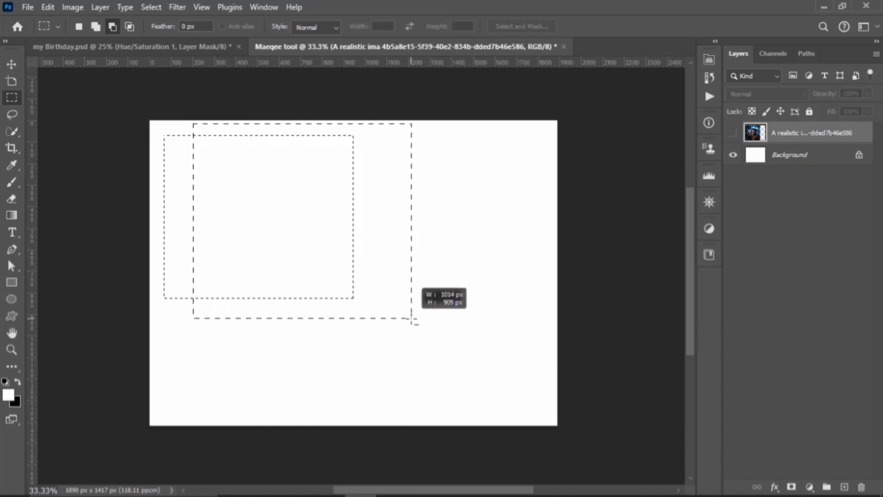
pyautogui.moveTo(413, 320); pyautogui.dragTo(413, 319)
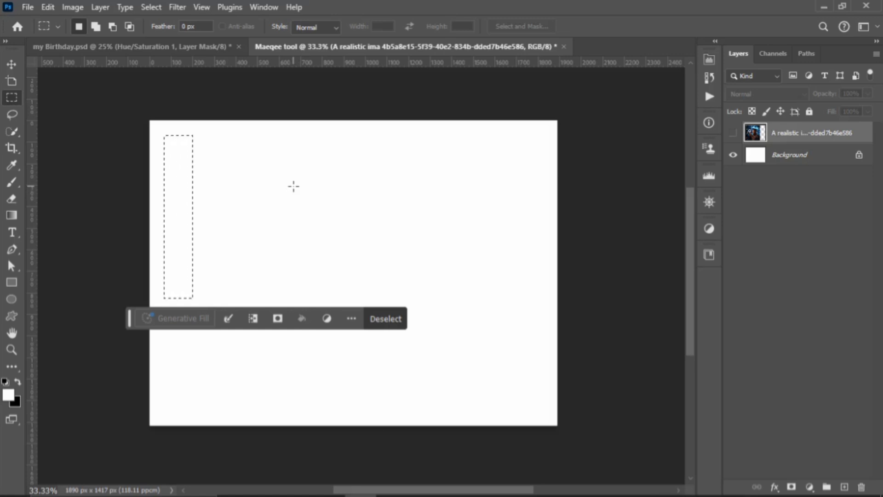
# - Add a wide rectangle to the strip selection, then add a circle overlapping the rectangle's lower-right corner
pyautogui.press('shift')
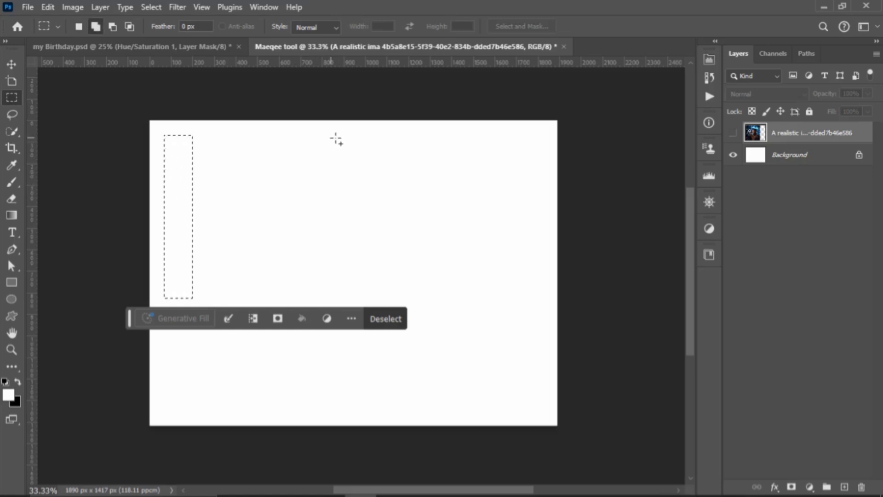
pyautogui.moveTo(394, 147); pyautogui.dragTo(184, 250)
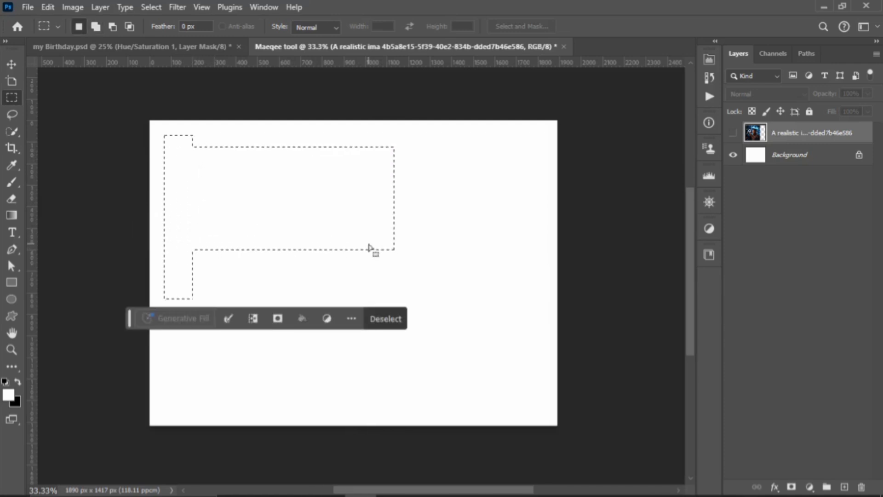
pyautogui.click(12, 367)
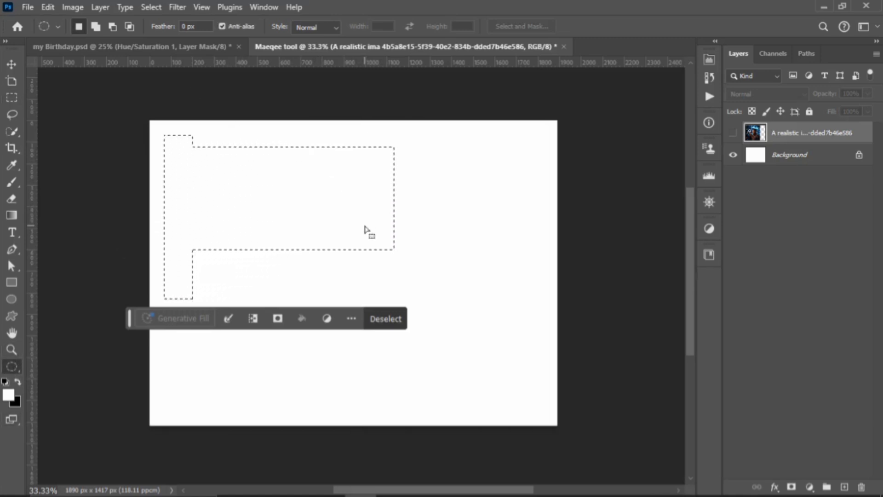
pyautogui.press('shift')
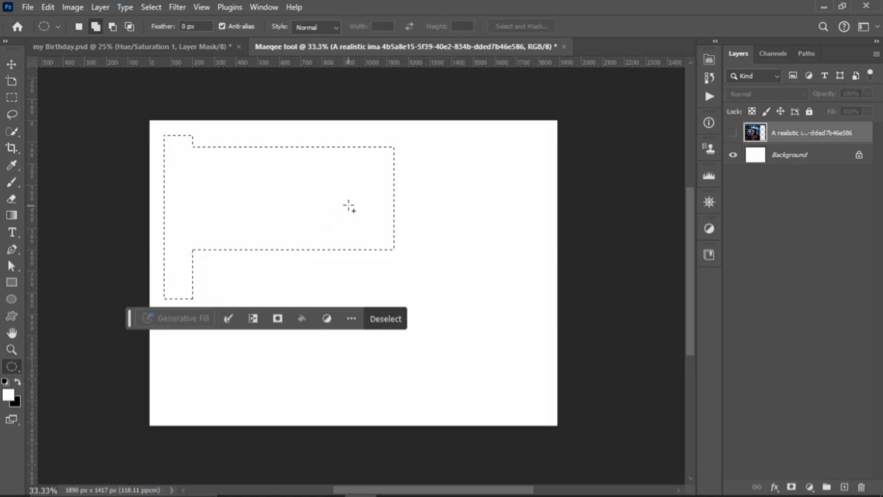
pyautogui.moveTo(345, 205); pyautogui.dragTo(464, 325)
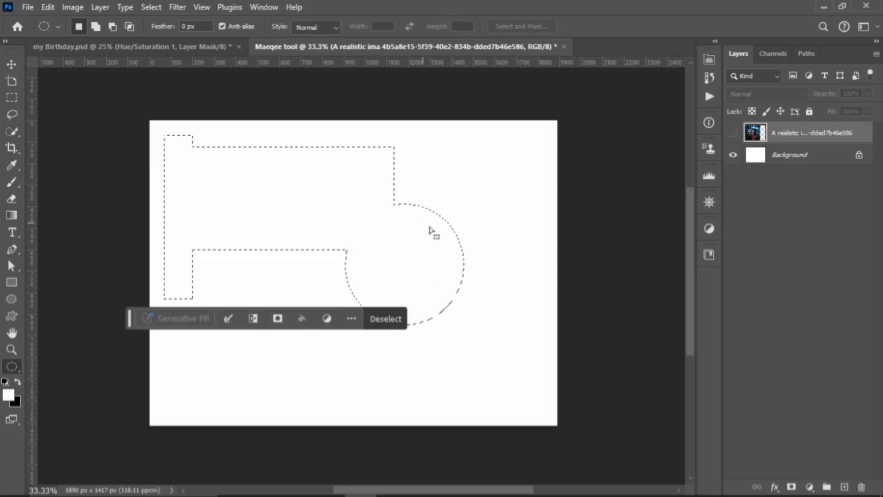
# - Create a new layer and fill the combined selection with a reversed blue radial gradient running diagonally upward
pyautogui.scroll(-2, 454, 195)
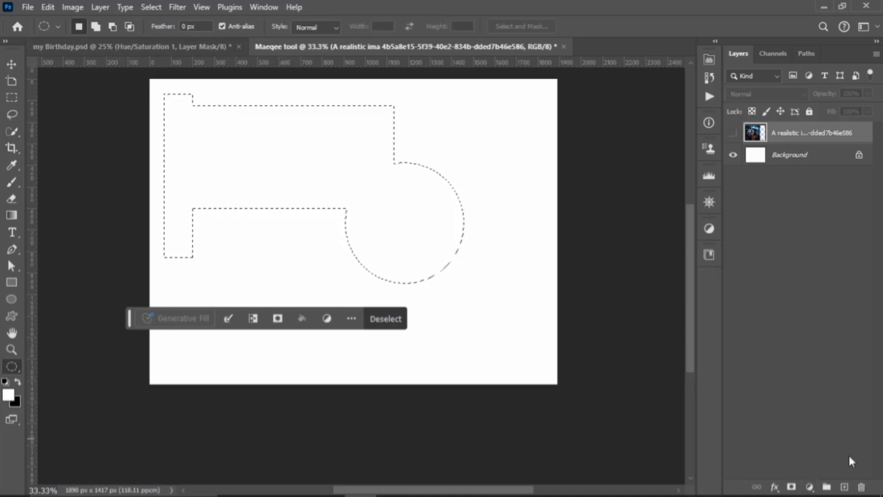
pyautogui.click(844, 488)
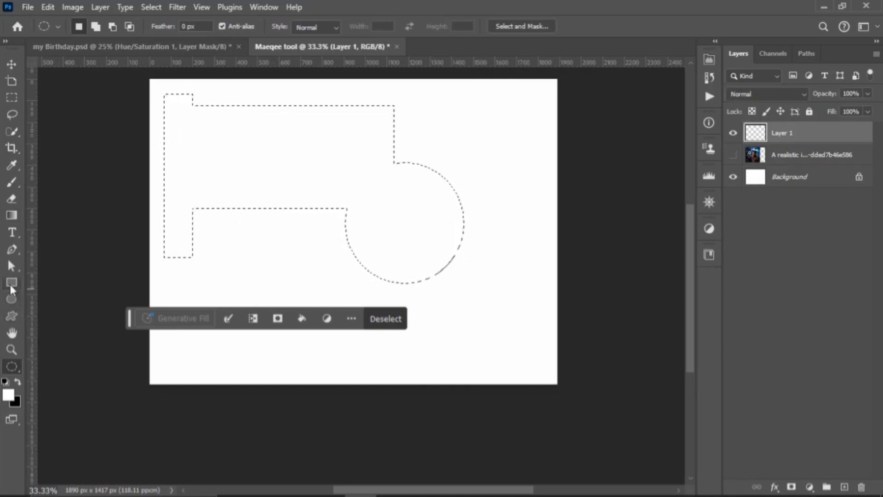
pyautogui.click(13, 213)
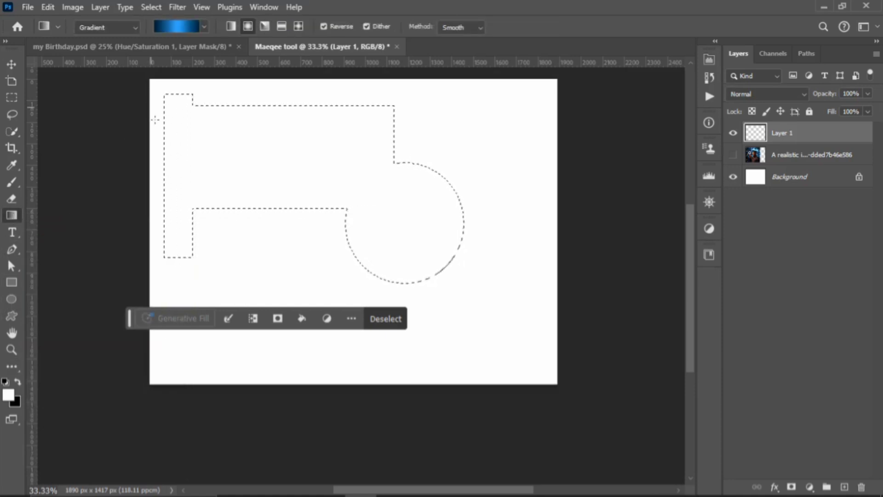
pyautogui.moveTo(115, 247); pyautogui.dragTo(365, 109)
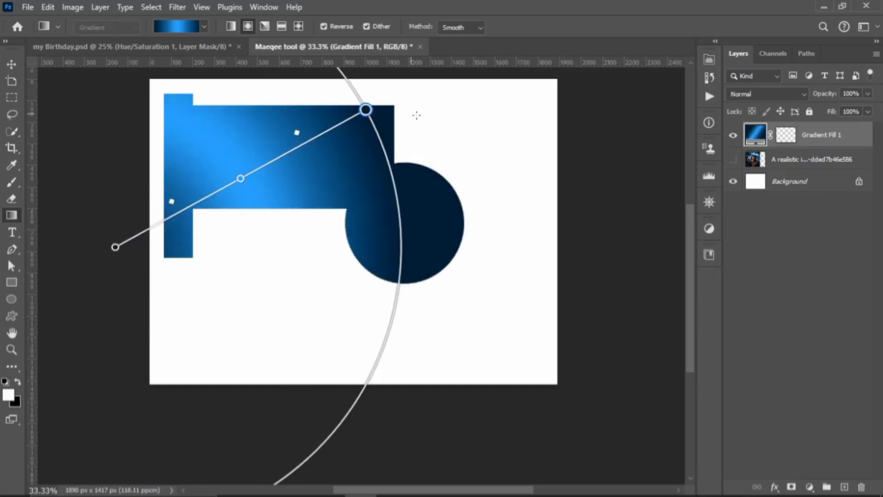
# - Reselect the gradient-filled shape on the canvas and delete its layer
pyautogui.click(20, 63)
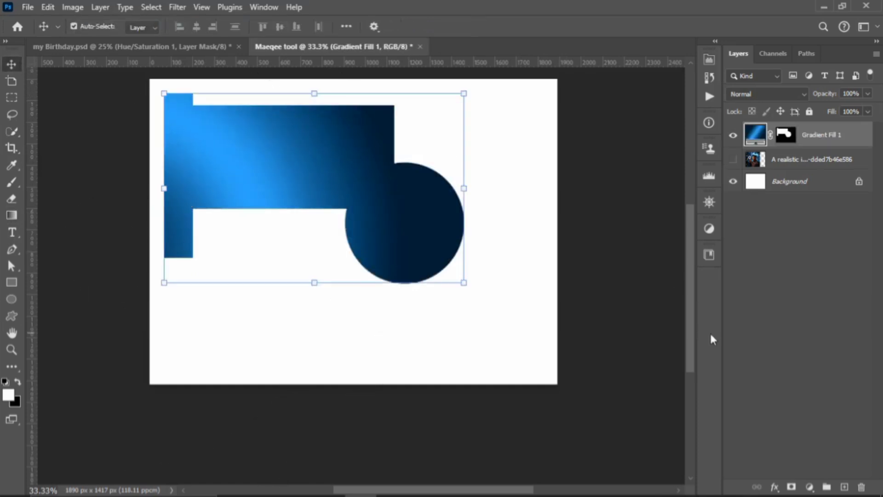
pyautogui.click(760, 324)
pyautogui.click(405, 201)
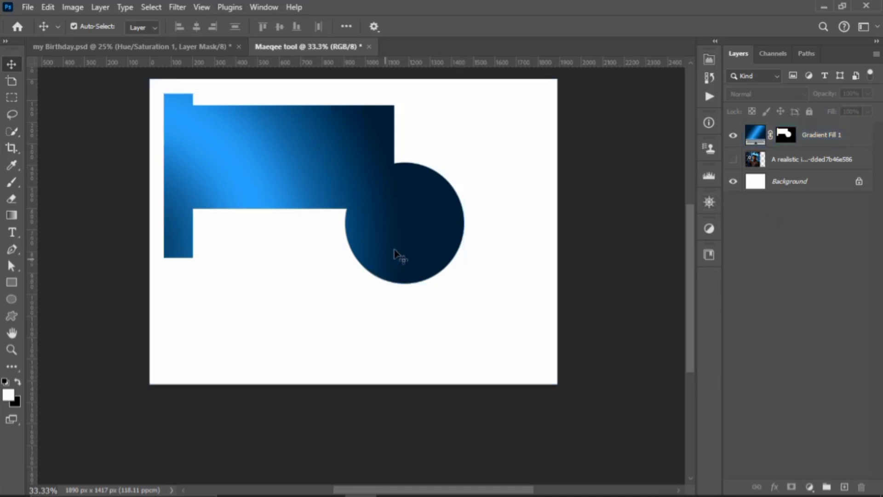
pyautogui.click(407, 233)
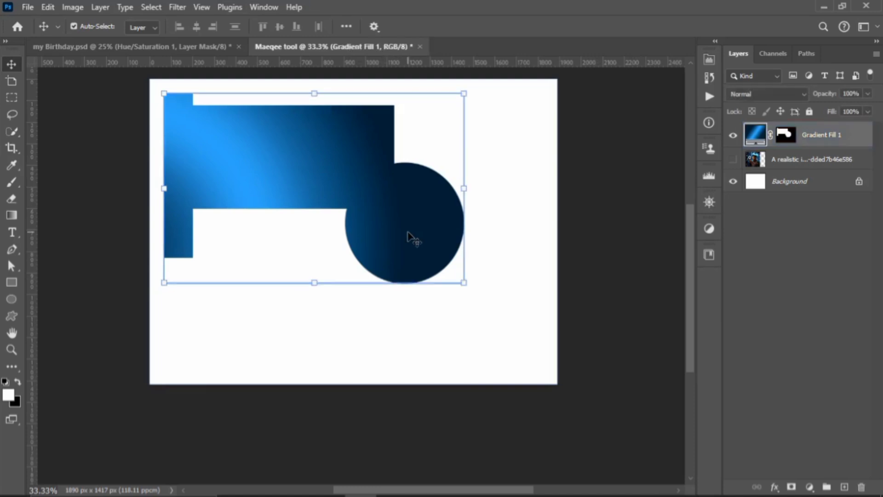
pyautogui.press('Delete')
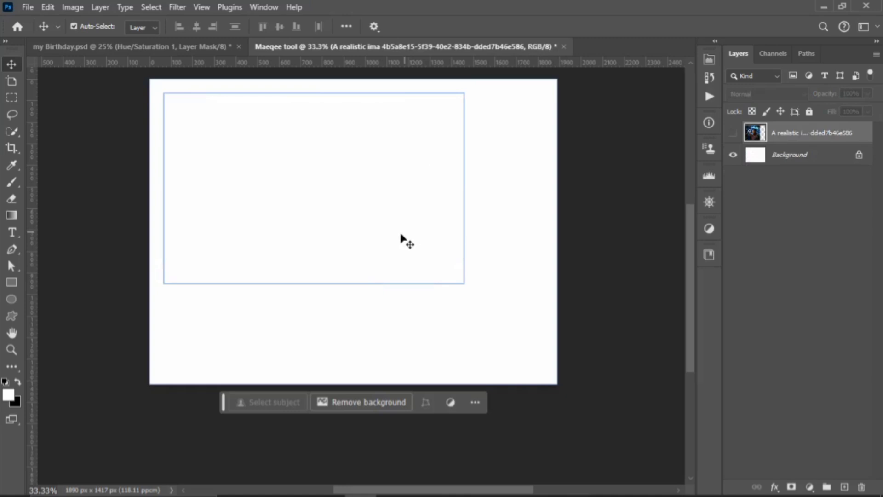
# - With no layer selected, draw a wide rectangular selection on the upper canvas, then replace it with a circular selection lower down
pyautogui.scroll(4, 410, 234)
pyautogui.scroll(-3, 567, 231)
pyautogui.click(626, 246)
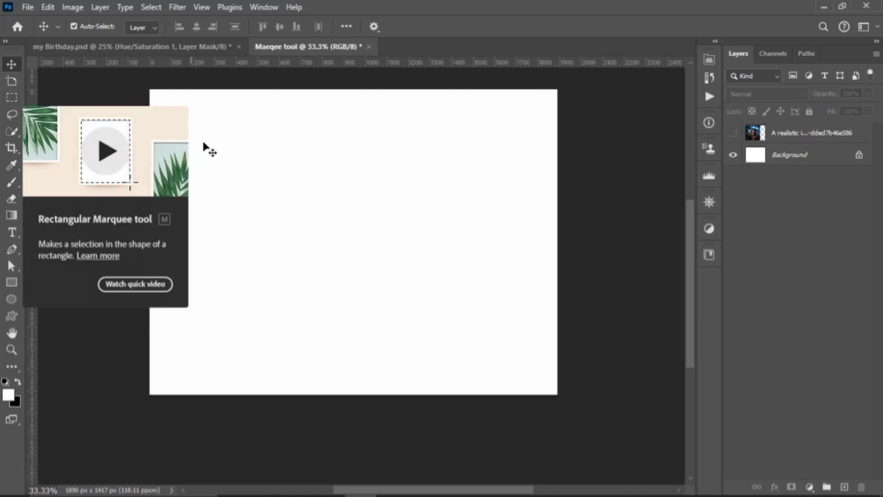
pyautogui.click(12, 97)
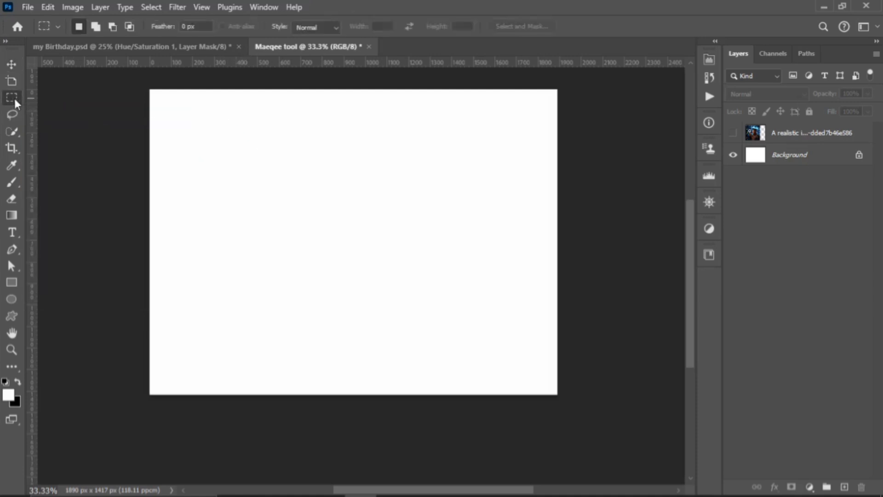
pyautogui.moveTo(199, 120); pyautogui.dragTo(453, 237)
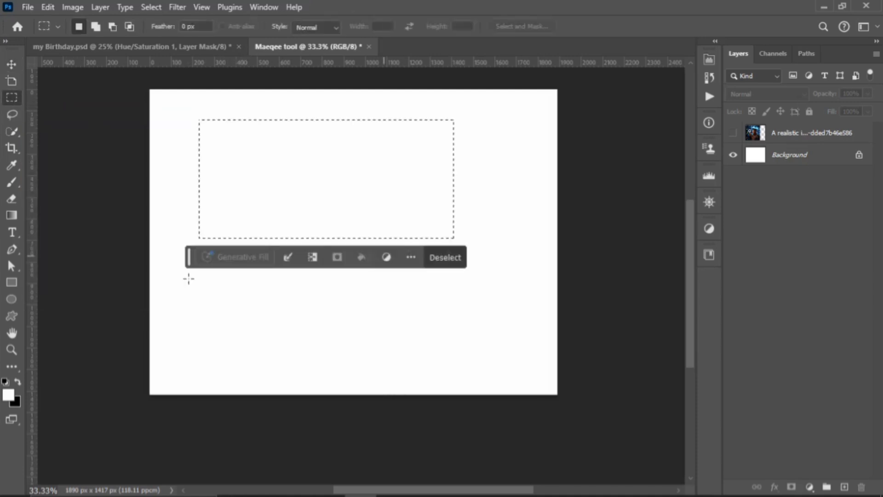
pyautogui.click(13, 367)
pyautogui.moveTo(216, 327); pyautogui.dragTo(342, 206)
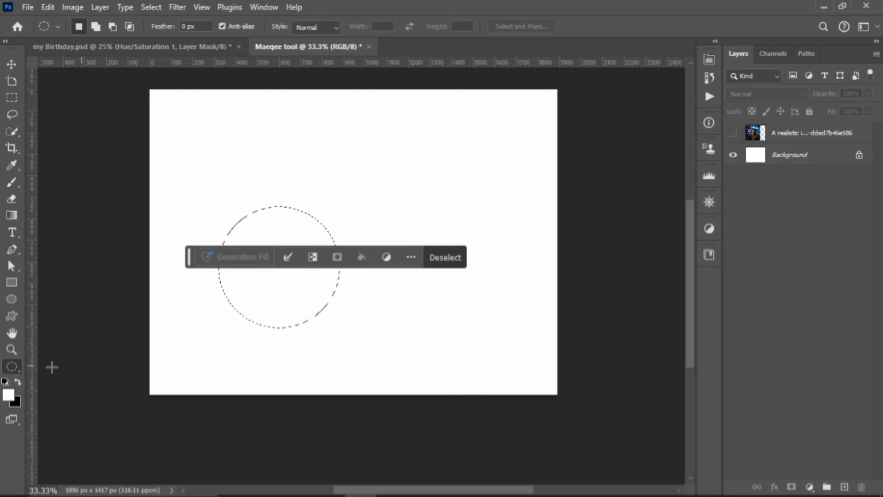
# - Make a single-row selection across the upper canvas, then replace it with a single-column selection near the middle
pyautogui.rightClick(20, 364)
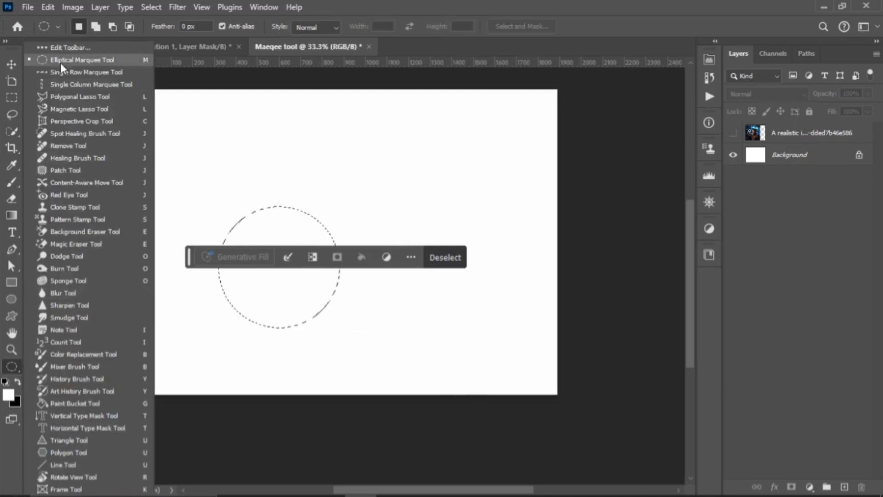
pyautogui.click(70, 74)
pyautogui.click(405, 155)
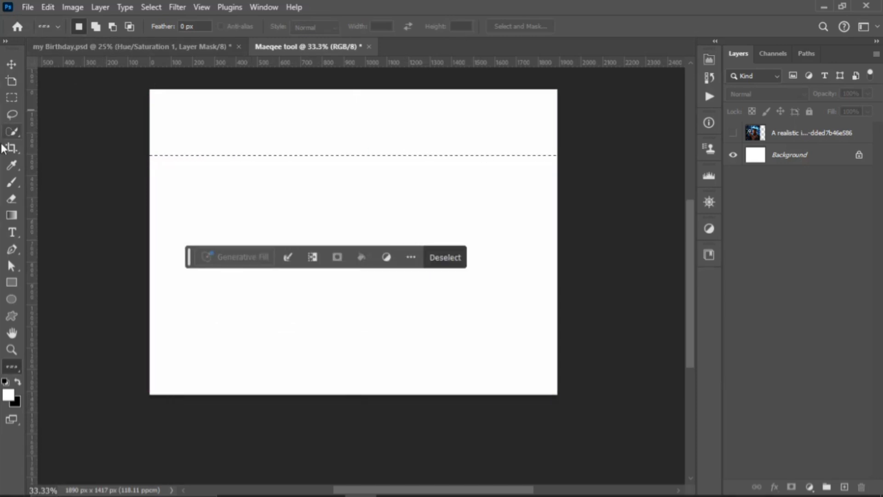
pyautogui.click(11, 366)
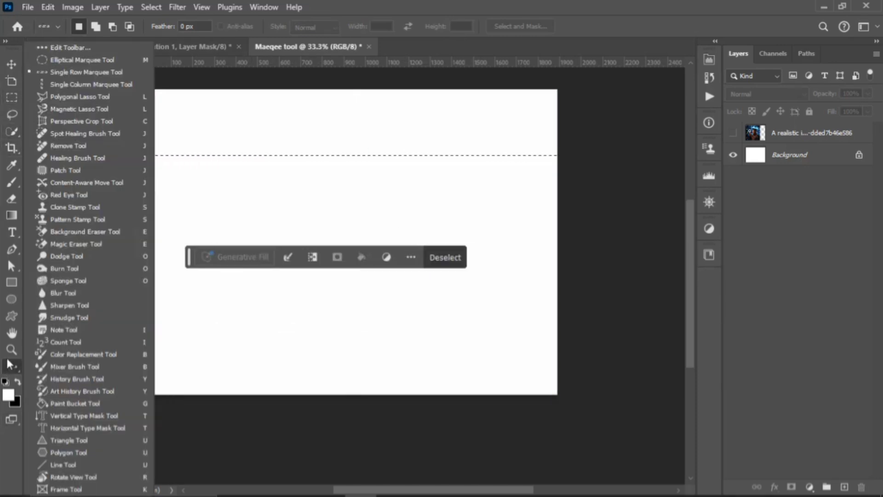
pyautogui.click(71, 90)
pyautogui.click(349, 198)
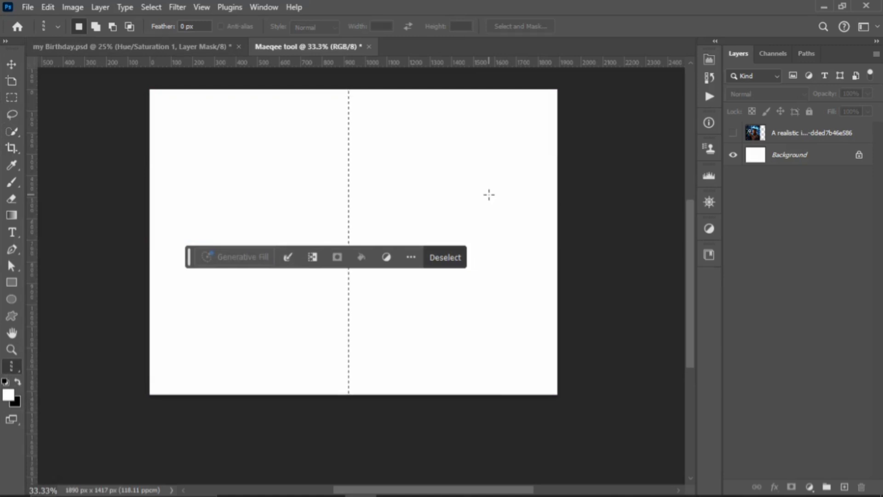
# - Show the image layer, then undo the edits back to before the orange ring was deleted, with its selection restored
pyautogui.click(733, 133)
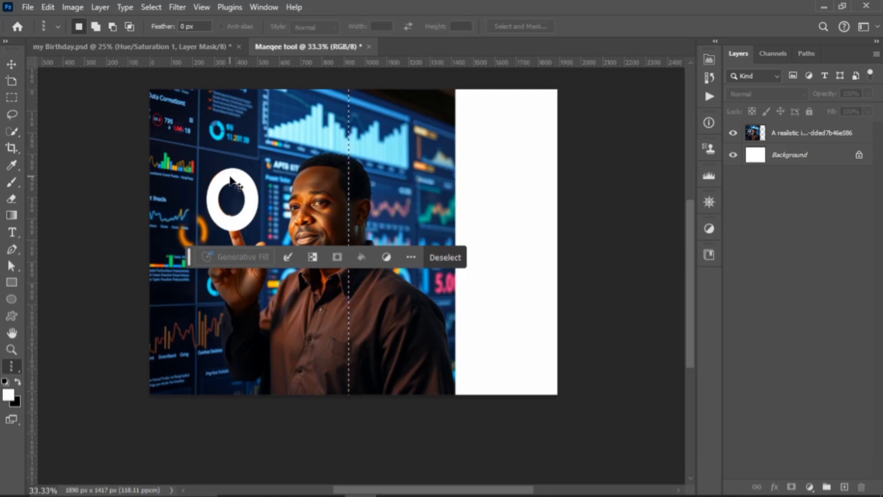
pyautogui.hotkey('ctrl', 'z')
pyautogui.hotkey('ctrl', 'z')
pyautogui.hotkey('ctrl', 'z')
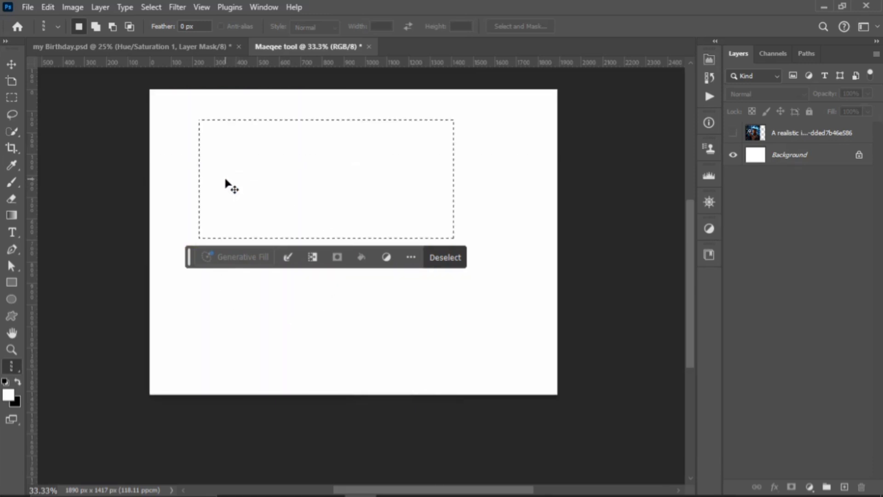
pyautogui.hotkey('ctrl', 'z')
pyautogui.hotkey('ctrl', 'z')
pyautogui.hotkey('ctrl', 'z')
pyautogui.hotkey('ctrl', 'z')
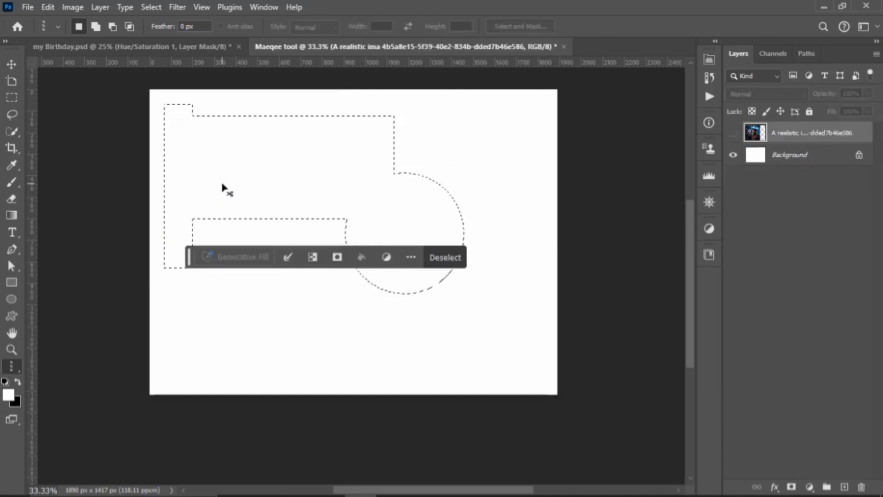
pyautogui.hotkey('ctrl', 'z')
pyautogui.hotkey('ctrl', 'z')
pyautogui.hotkey('ctrl', 'z')
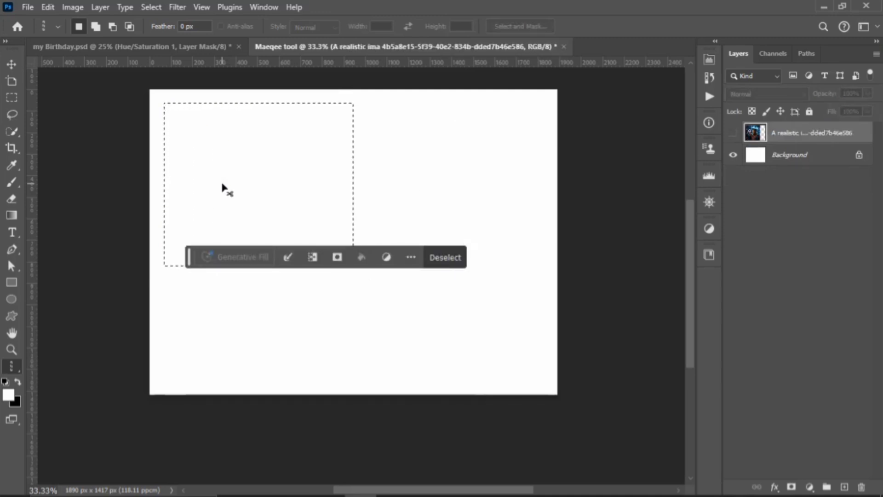
pyautogui.hotkey('ctrl', 'z')
pyautogui.hotkey('ctrl', 'z')
pyautogui.hotkey('ctrl', 'z')
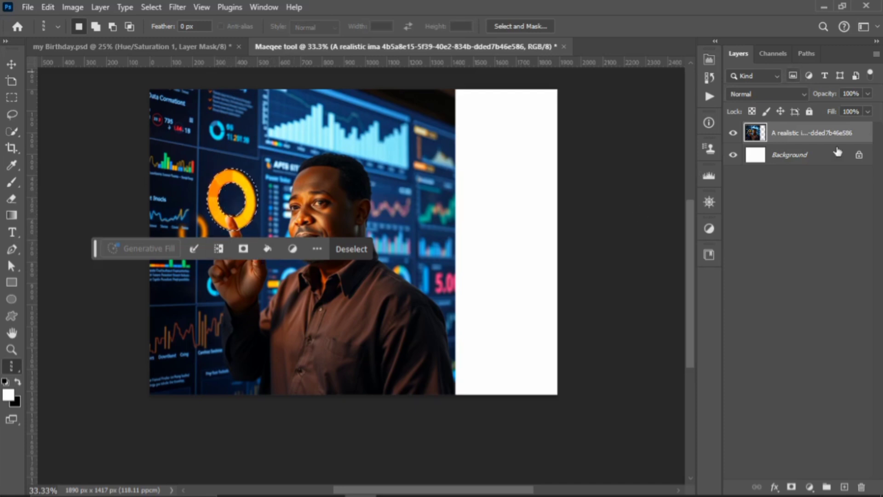
# - Create a new layer above the image and add a Hue/Saturation adjustment layer limited to the selected orange ring
pyautogui.click(845, 488)
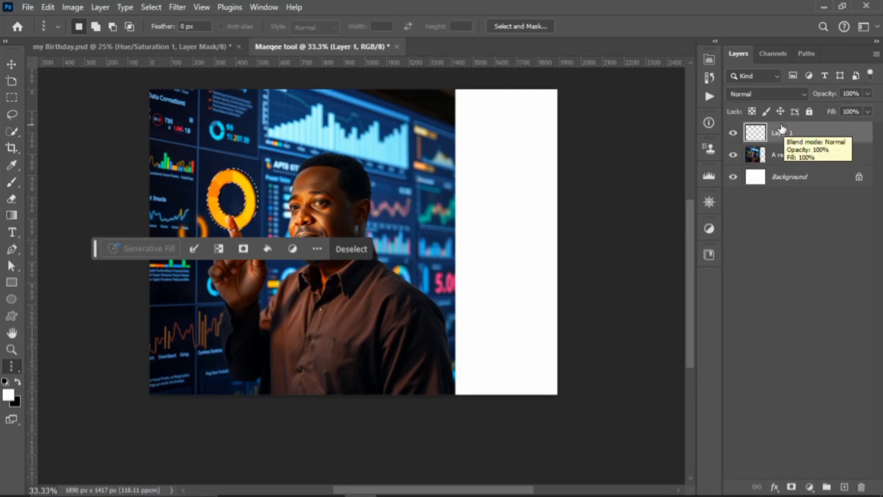
pyautogui.moveTo(812, 486)
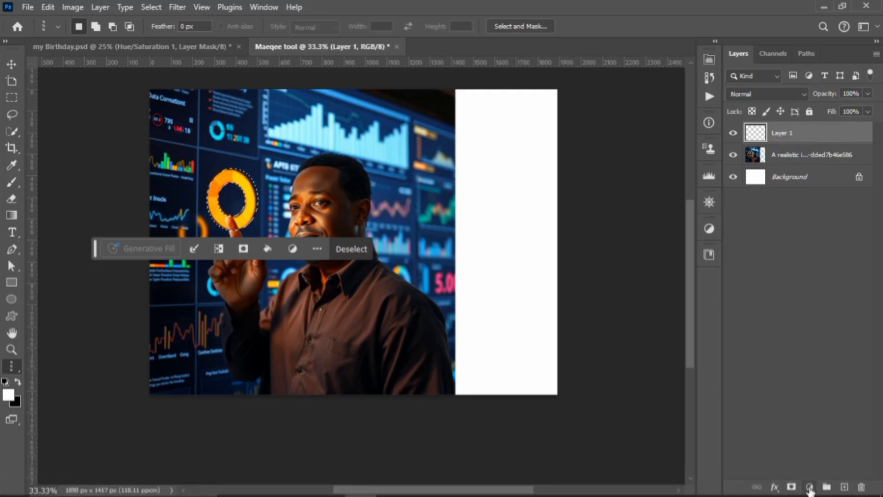
pyautogui.click(809, 488)
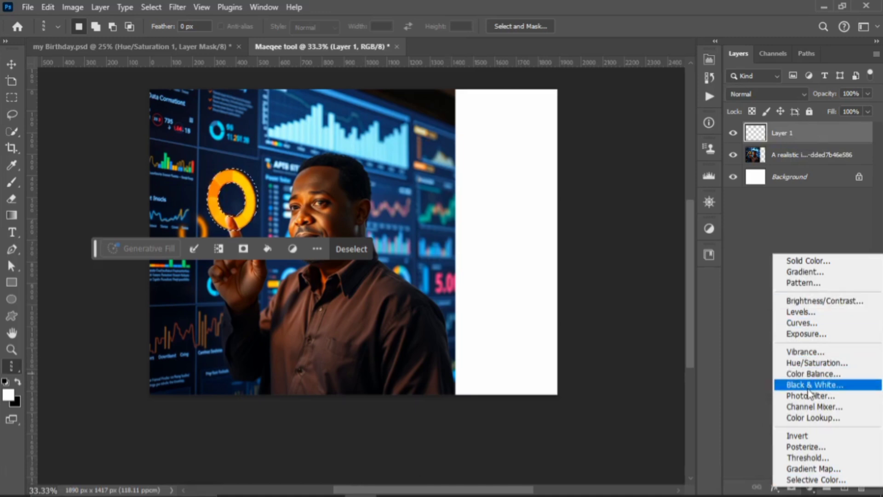
pyautogui.click(809, 363)
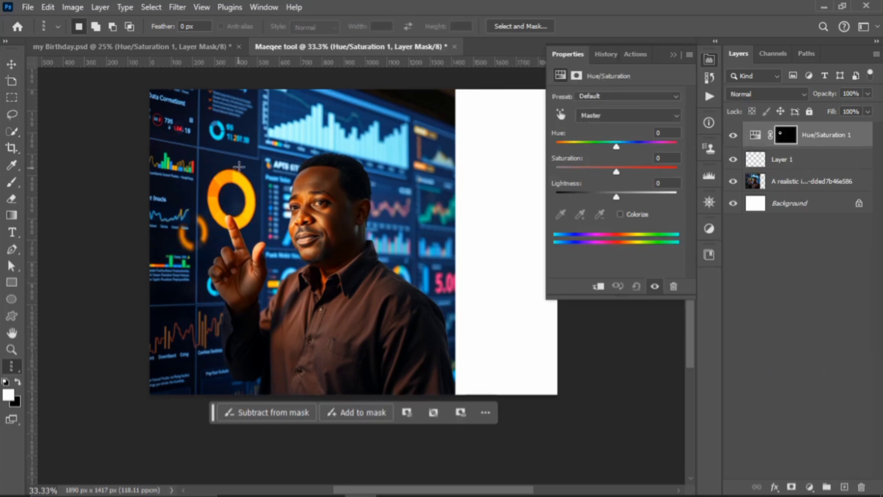
# - Set the Hue/Saturation adjustment to the Yellows range and shift its hue to +11
pyautogui.click(629, 117)
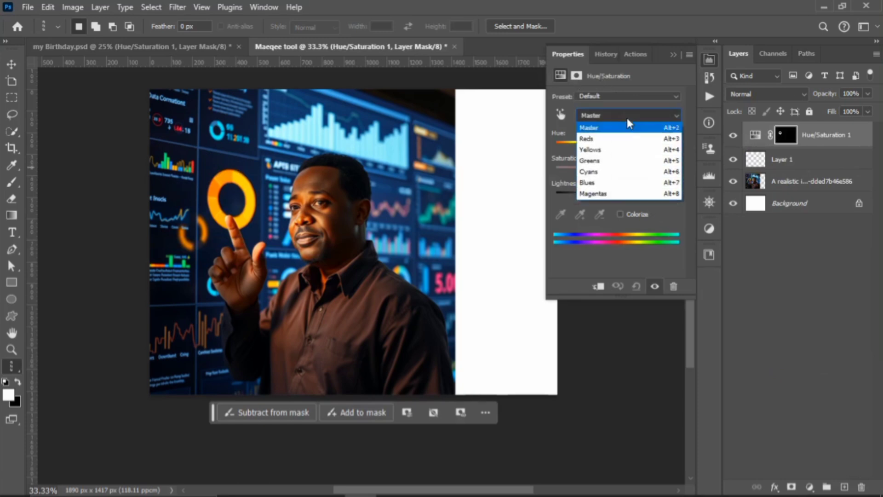
pyautogui.click(608, 127)
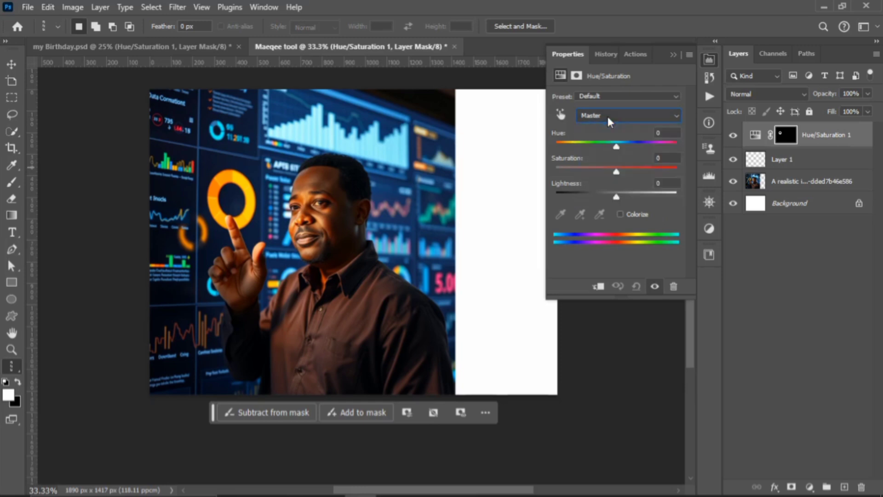
pyautogui.click(664, 117)
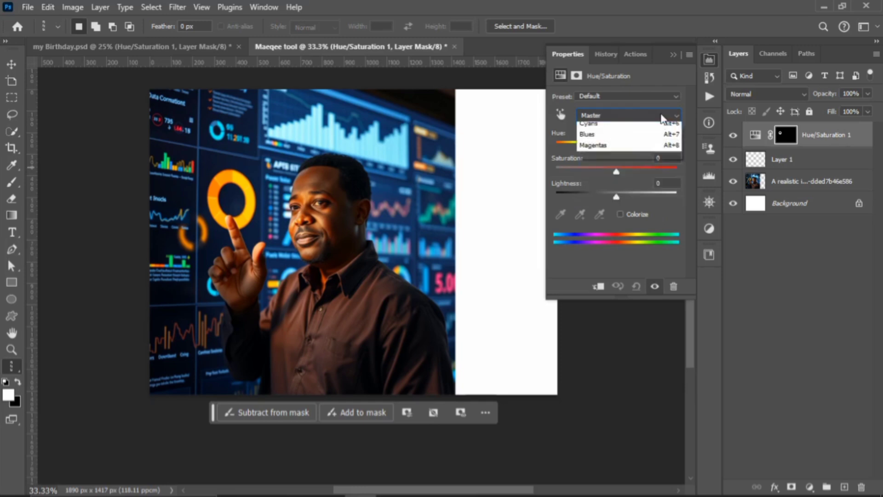
pyautogui.click(607, 152)
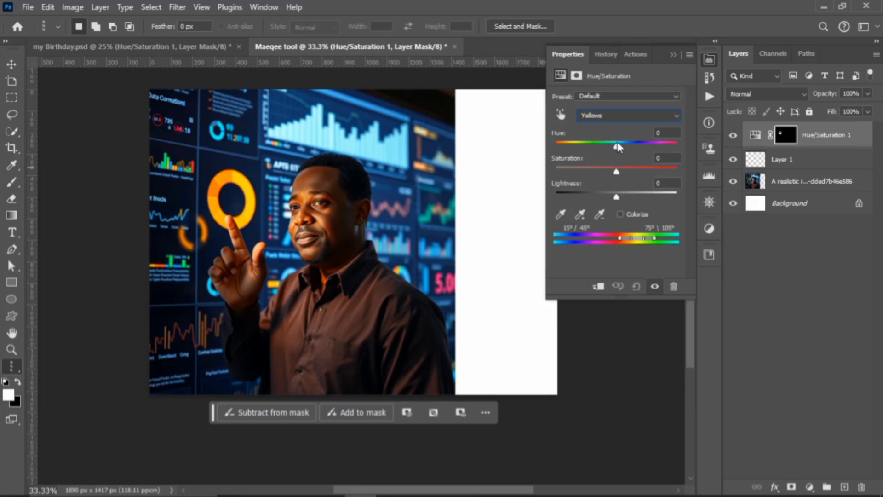
pyautogui.moveTo(614, 148); pyautogui.dragTo(631, 156)
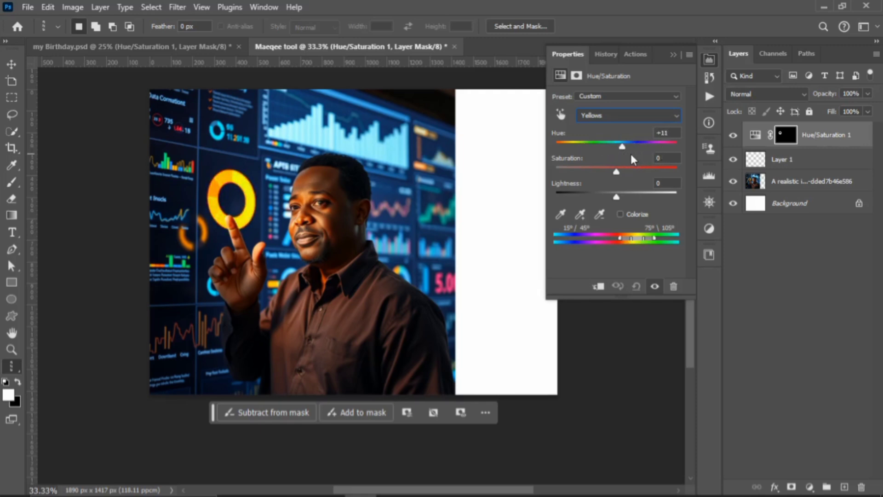
# - Colorize the Hue/Saturation adjustment on the ring at hue 217 and saturation 25, and set its lightness to -37
pyautogui.click(620, 215)
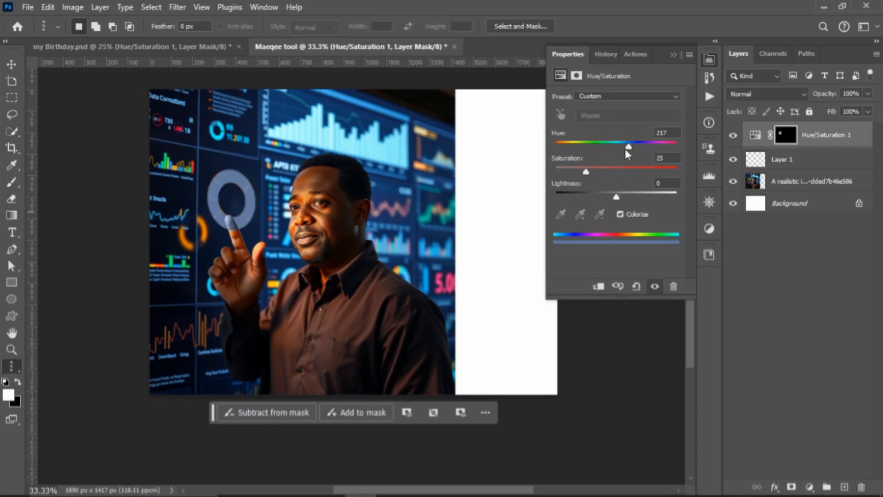
pyautogui.moveTo(616, 198); pyautogui.dragTo(255, 173)
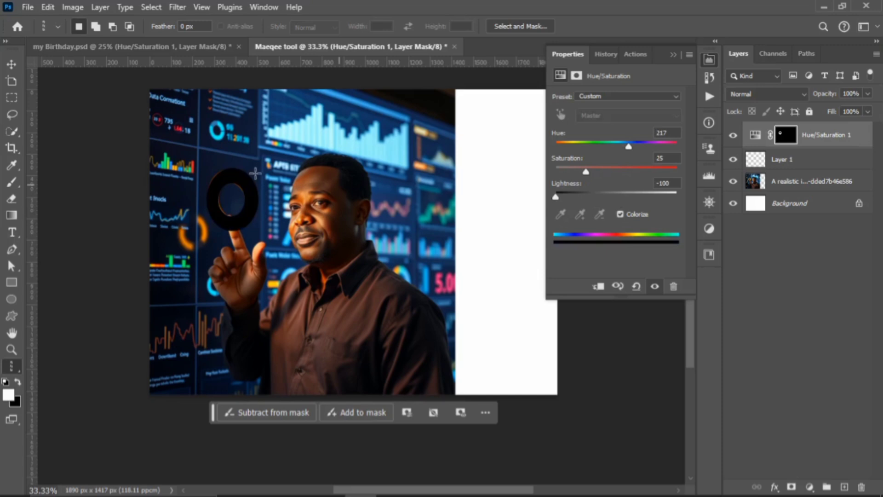
pyautogui.moveTo(556, 201); pyautogui.dragTo(598, 186)
pyautogui.click(672, 54)
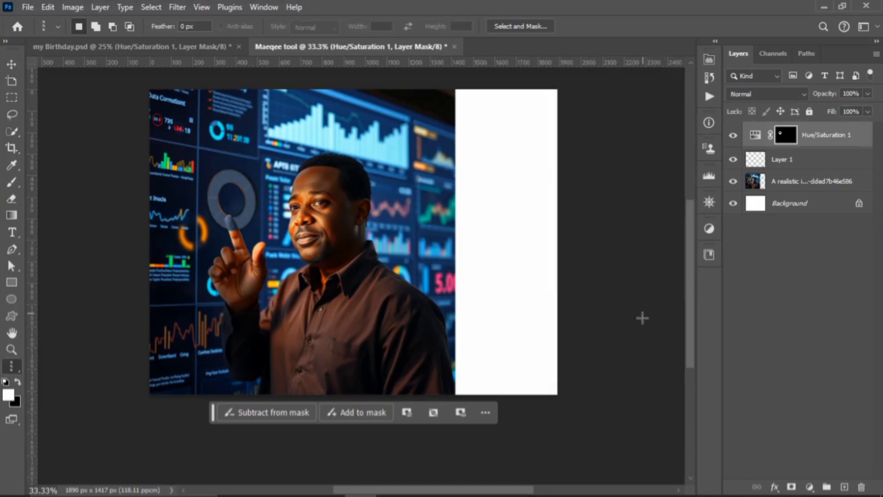
# - Reopen the ring's Hue/Saturation adjustment, clip it to the layer below, and try hue 102 with lightness -5
pyautogui.doubleClick(756, 136)
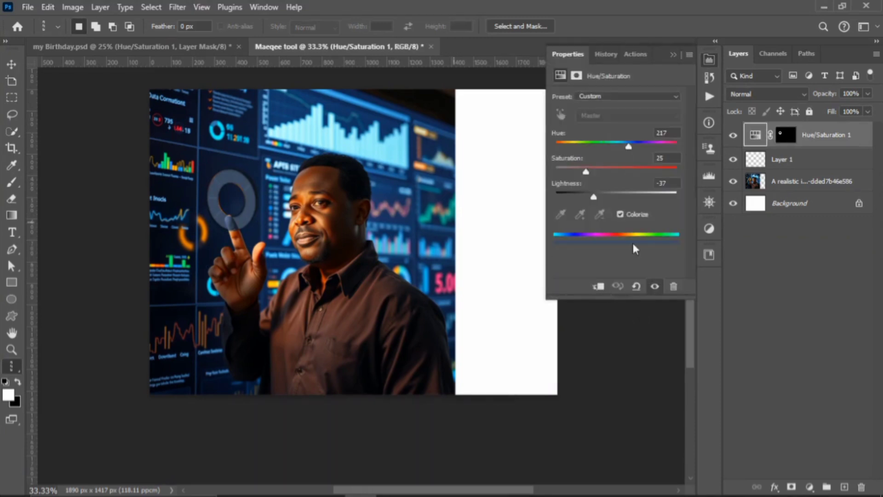
pyautogui.click(597, 286)
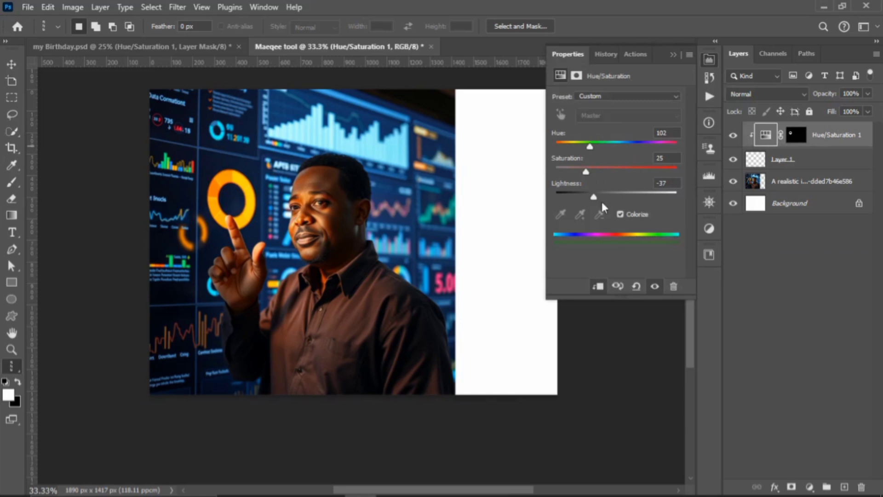
pyautogui.moveTo(602, 194); pyautogui.dragTo(638, 192)
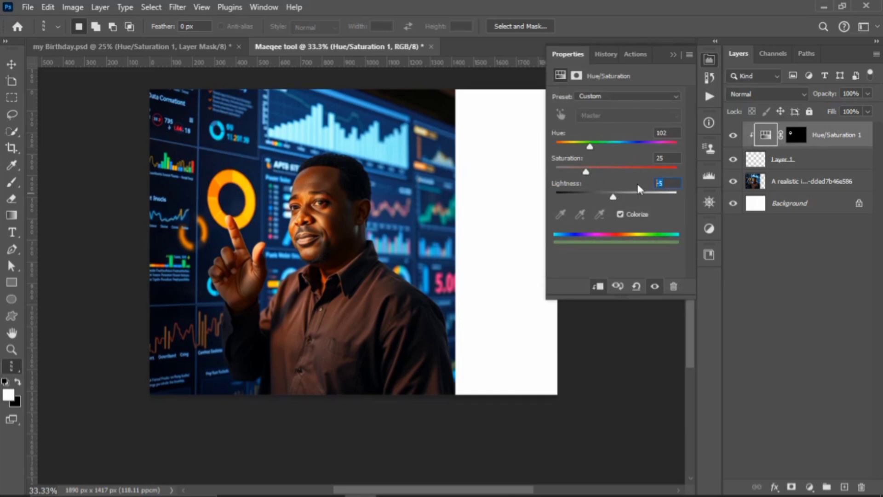
# - Release the adjustment's clipping and recolor the ring violet-blue with hue 243, saturation 55 and lightness 0
pyautogui.doubleClick(656, 161)
pyautogui.write('0')
pyautogui.moveTo(651, 146); pyautogui.dragTo(547, 154)
pyautogui.click(598, 286)
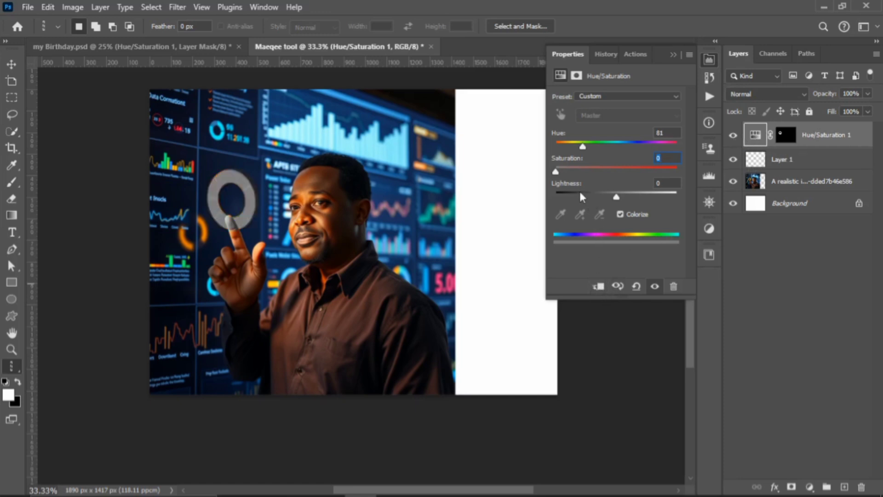
pyautogui.moveTo(557, 173); pyautogui.dragTo(621, 171)
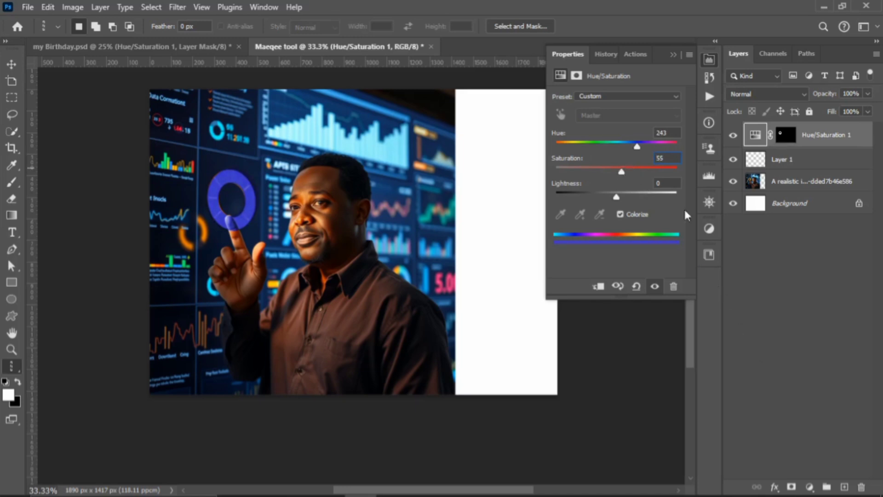
pyautogui.click(672, 55)
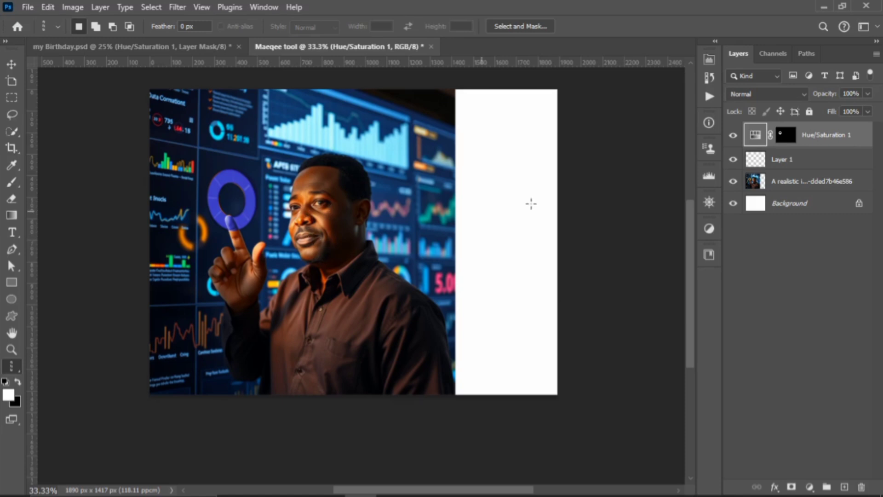
# - Draw an elliptical marquee selection of about 546 by 588 px around the man's head
pyautogui.click(11, 97)
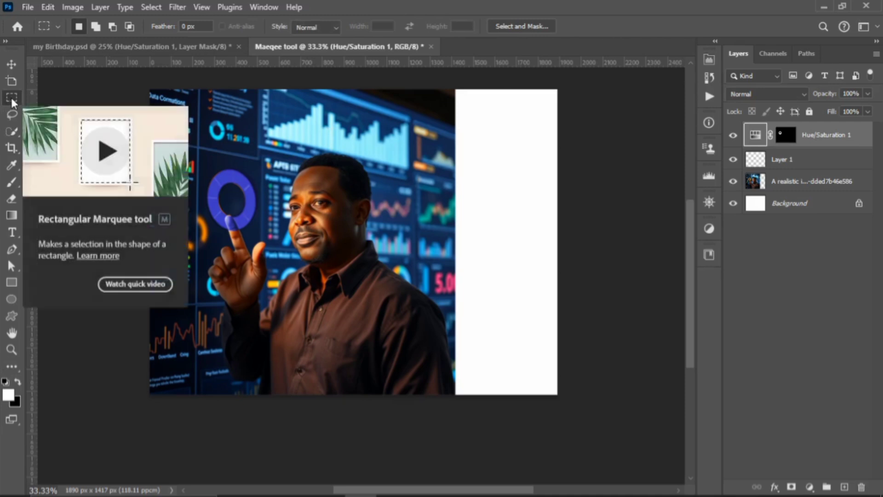
pyautogui.click(12, 366)
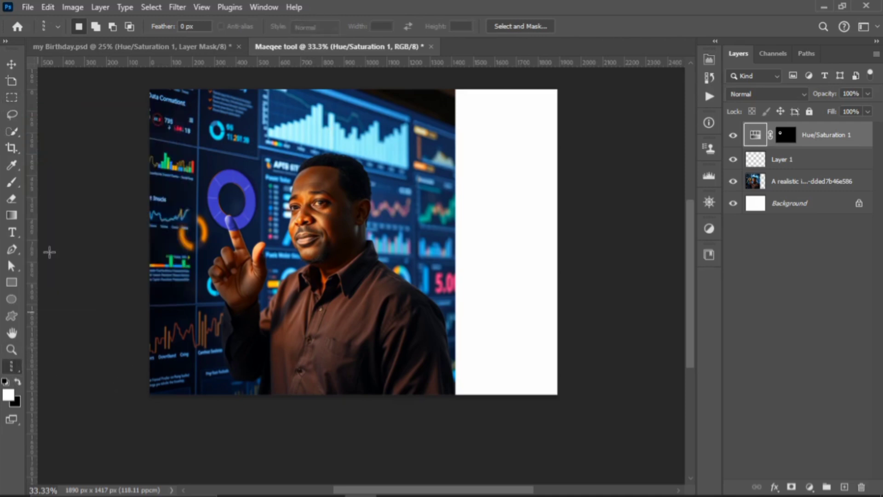
pyautogui.click(10, 367)
pyautogui.click(63, 59)
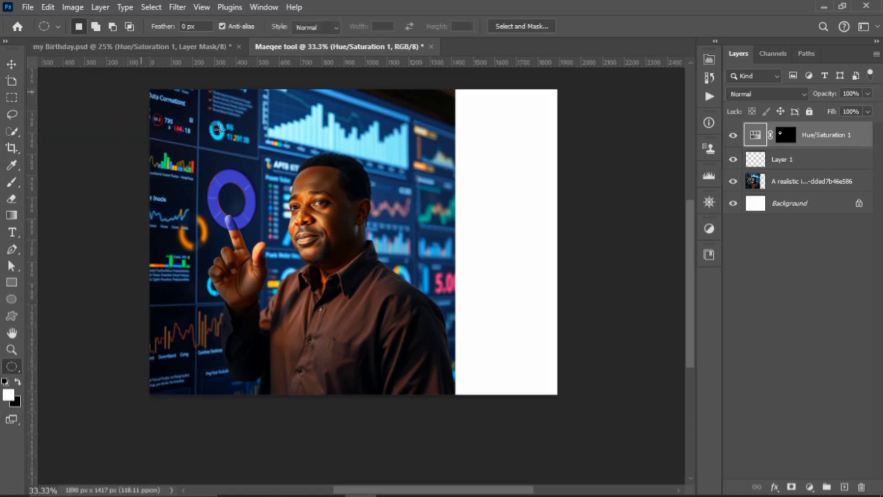
pyautogui.moveTo(263, 141); pyautogui.dragTo(376, 253)
pyautogui.moveTo(377, 261); pyautogui.dragTo(381, 268)
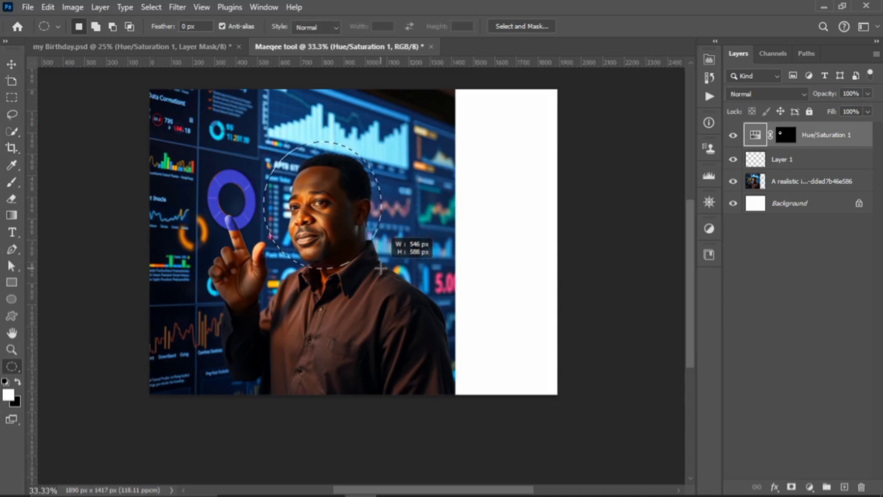
pyautogui.moveTo(380, 268); pyautogui.dragTo(381, 268)
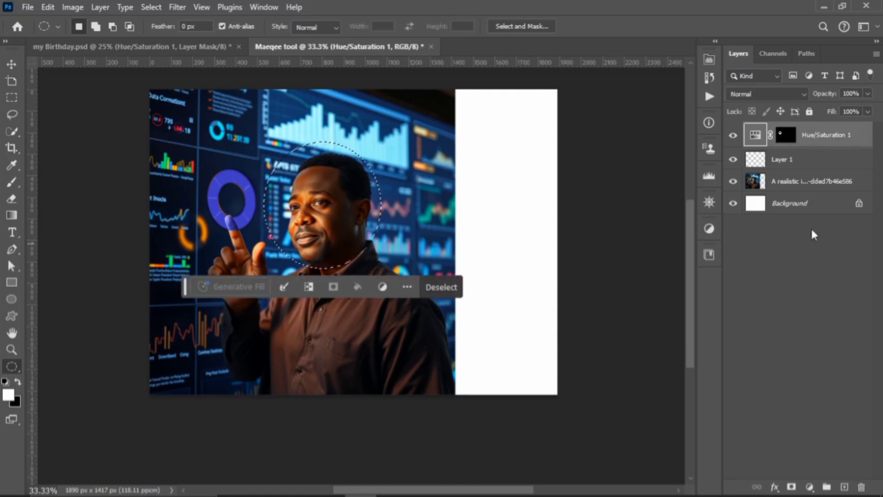
# - Create a new layer above the image layer and add a Black & White adjustment limited to the head selection
pyautogui.click(796, 180)
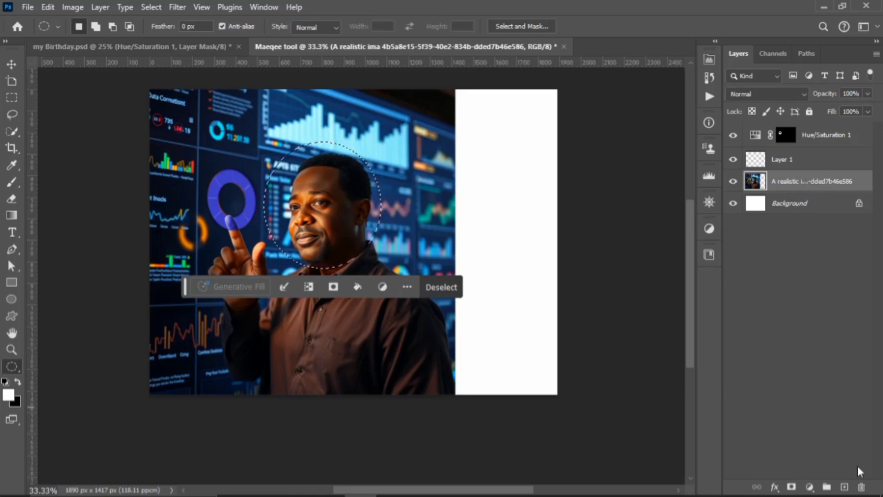
pyautogui.click(844, 486)
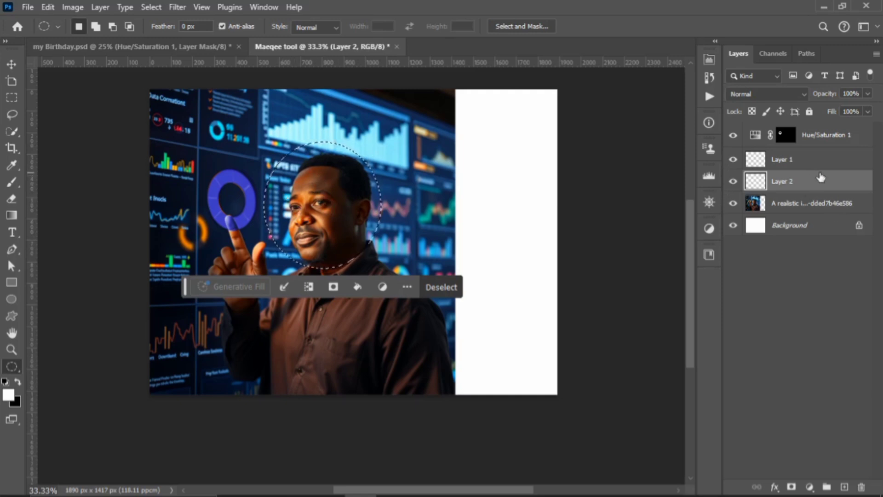
pyautogui.click(810, 488)
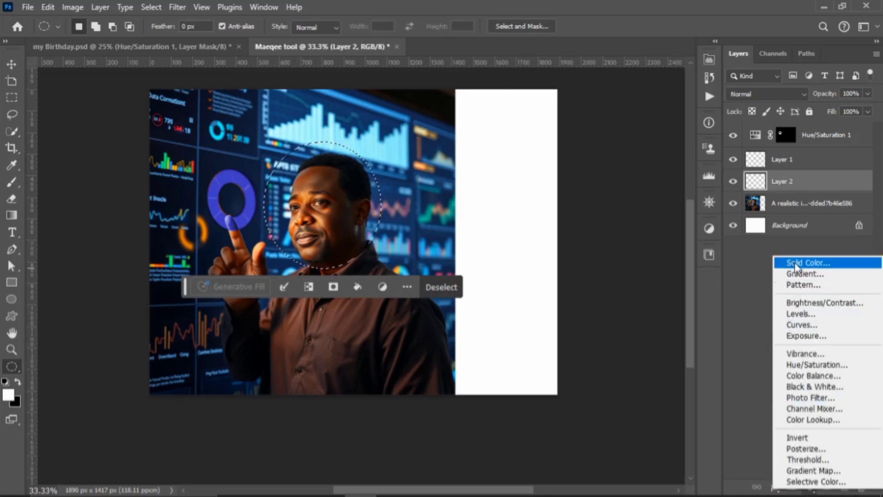
pyautogui.click(819, 386)
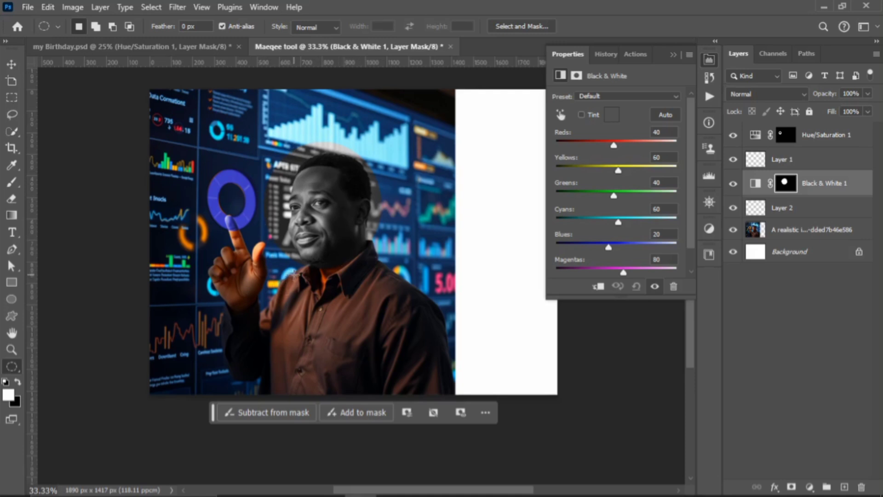
pyautogui.click(672, 55)
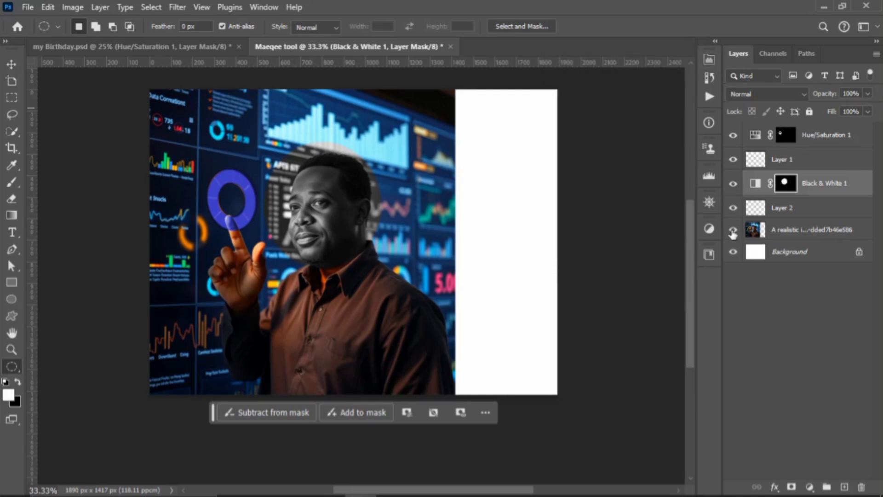
# - Hide the image, both empty layers and both adjustment layers so only the white background shows
pyautogui.click(732, 230)
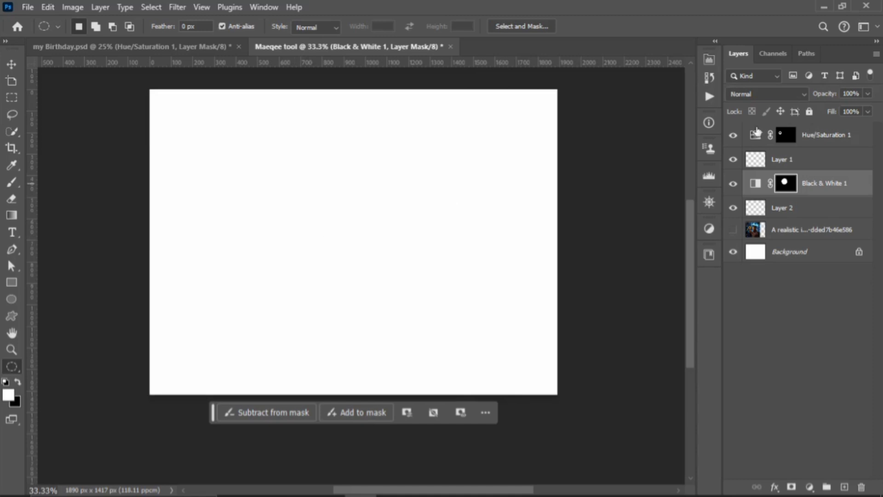
pyautogui.click(733, 134)
pyautogui.click(733, 159)
pyautogui.click(733, 183)
pyautogui.click(733, 207)
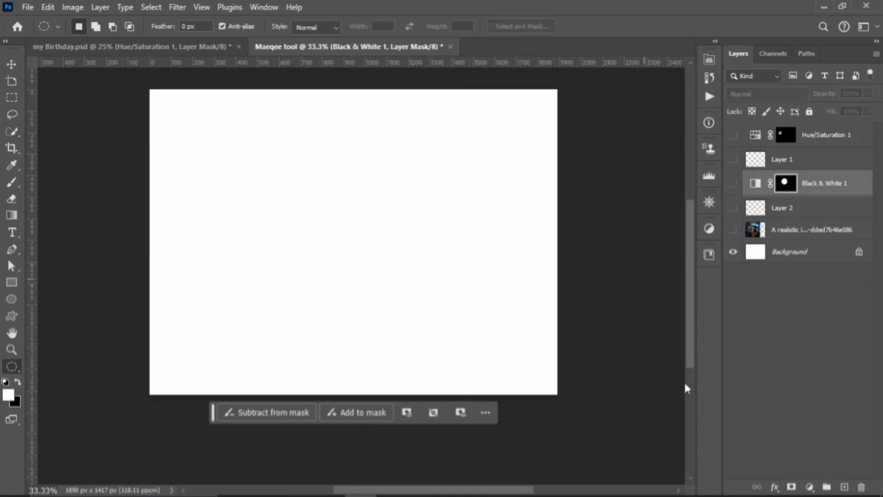
# - Draw a rectangular marquee selection near the canvas's upper left and add four more separate rectangles around the canvas
pyautogui.click(12, 97)
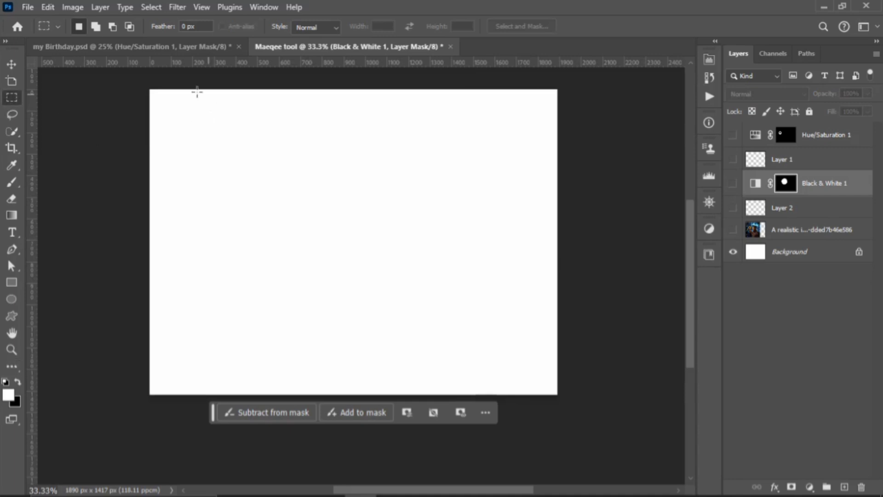
pyautogui.moveTo(198, 92); pyautogui.dragTo(338, 202)
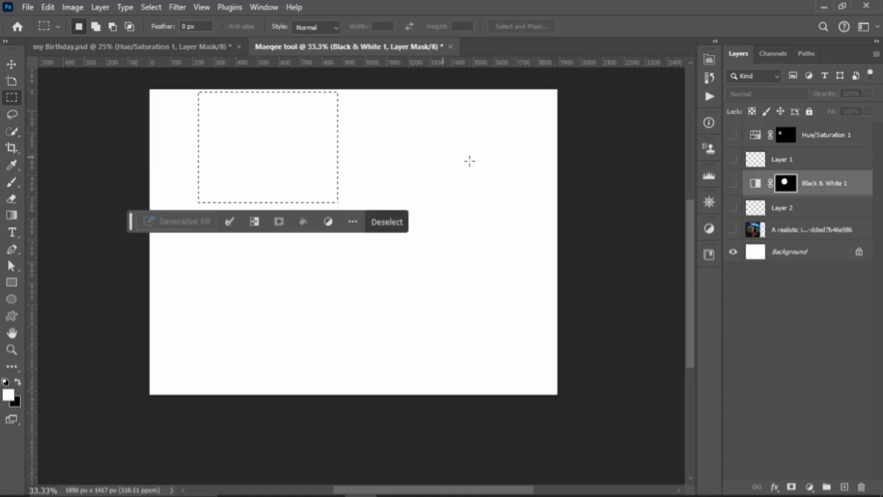
pyautogui.press('shift')
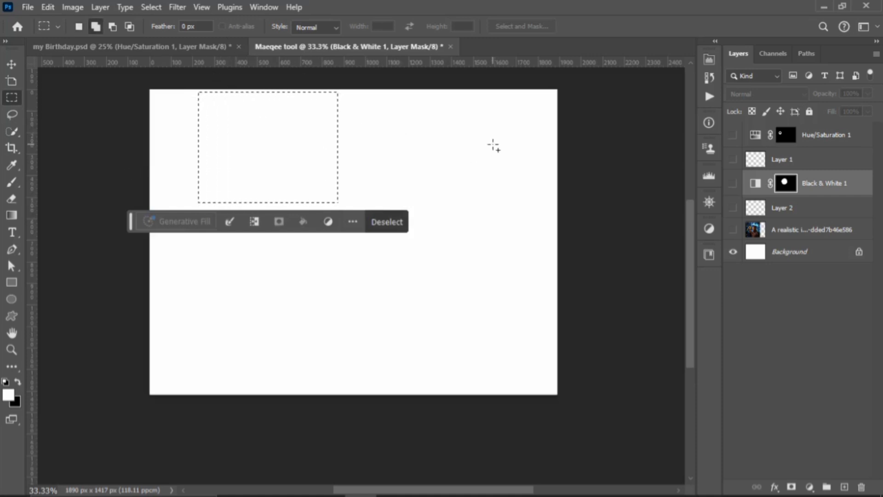
pyautogui.moveTo(493, 145); pyautogui.dragTo(348, 314)
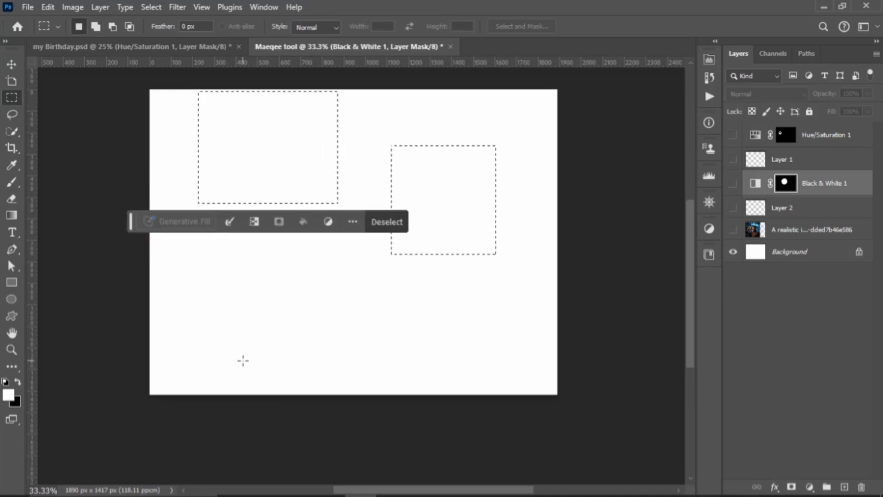
pyautogui.moveTo(225, 312); pyautogui.dragTo(357, 395)
pyautogui.moveTo(448, 316); pyautogui.dragTo(569, 378)
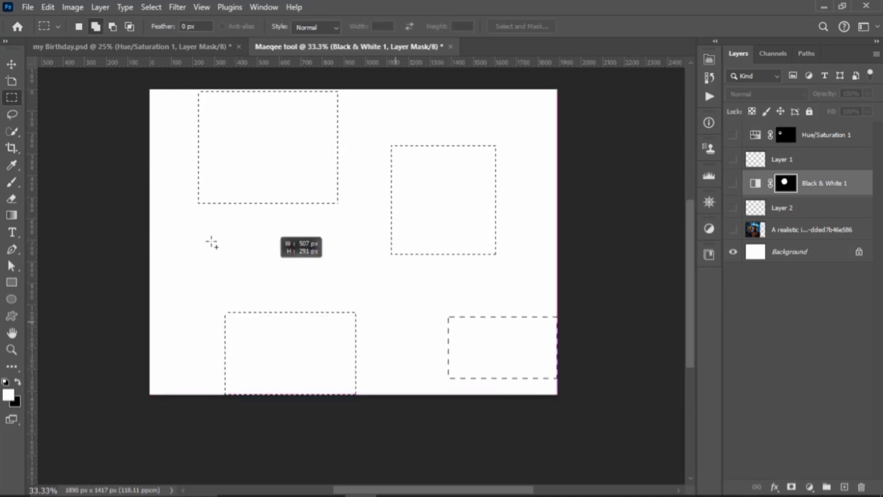
pyautogui.moveTo(151, 209); pyautogui.dragTo(225, 286)
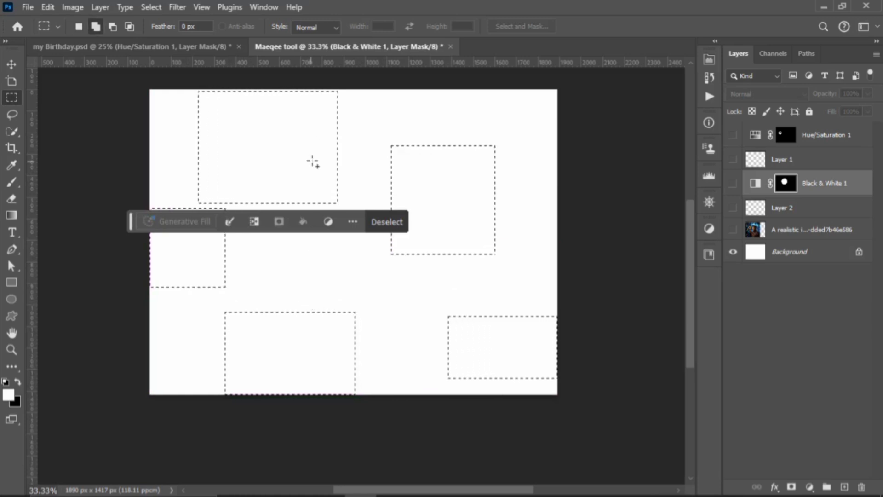
# - Add narrow rectangular selections that bridge the separate rectangles, and move the contextual task bar below the canvas
pyautogui.moveTo(318, 152); pyautogui.dragTo(428, 184)
pyautogui.moveTo(458, 241); pyautogui.dragTo(483, 344)
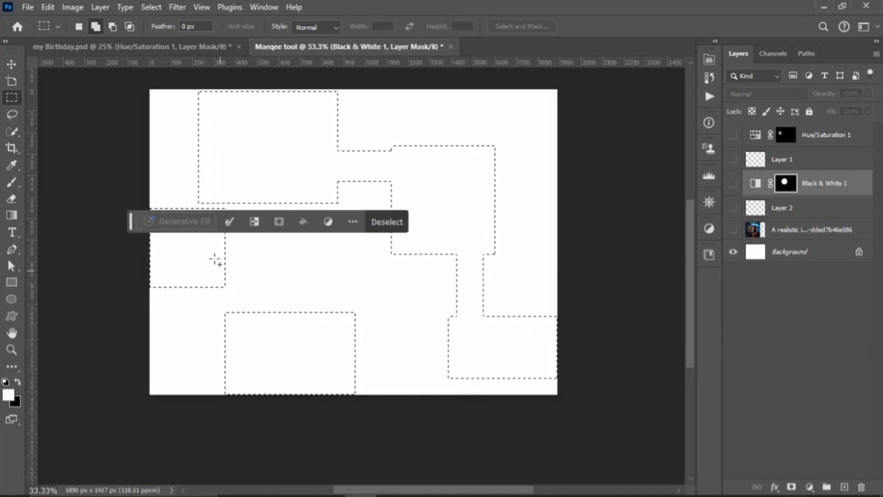
pyautogui.moveTo(218, 254); pyautogui.dragTo(285, 325)
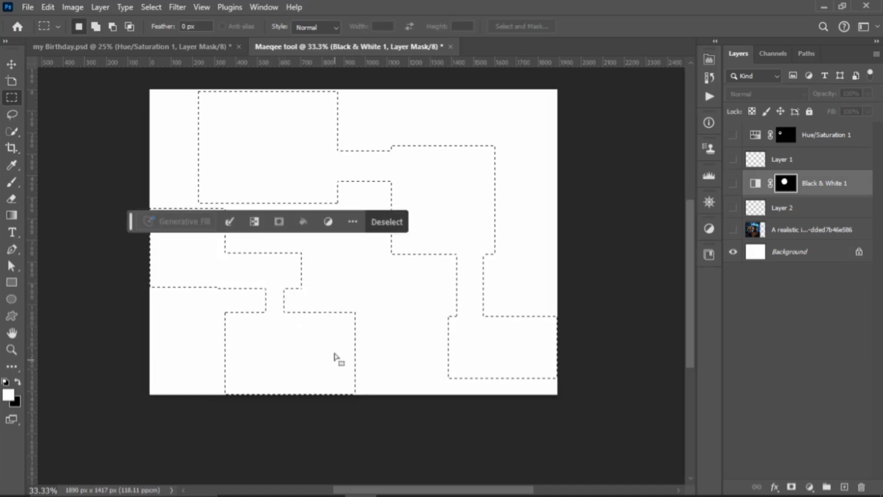
pyautogui.moveTo(341, 337); pyautogui.dragTo(479, 349)
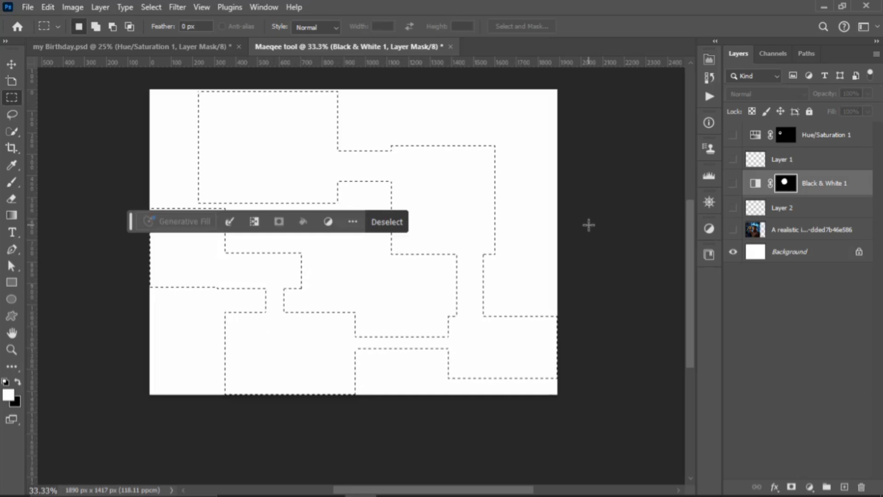
pyautogui.moveTo(131, 221); pyautogui.dragTo(120, 423)
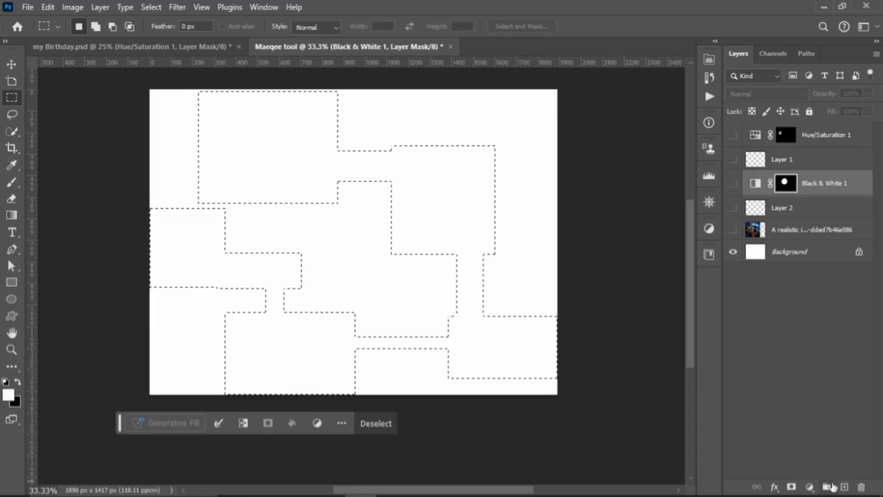
# - Fill the combined selection with a Solid Color fill layer in purple #601bd1
pyautogui.click(810, 486)
pyautogui.click(796, 261)
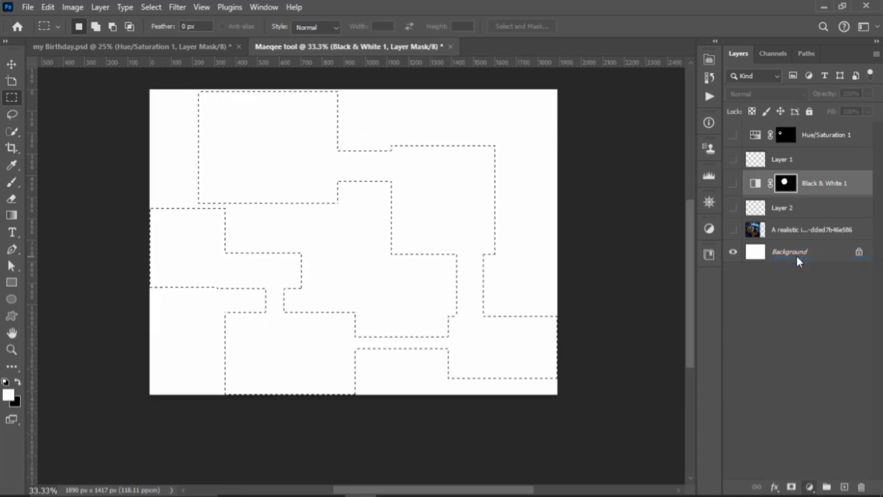
pyautogui.click(670, 203)
pyautogui.moveTo(669, 202); pyautogui.dragTo(696, 238)
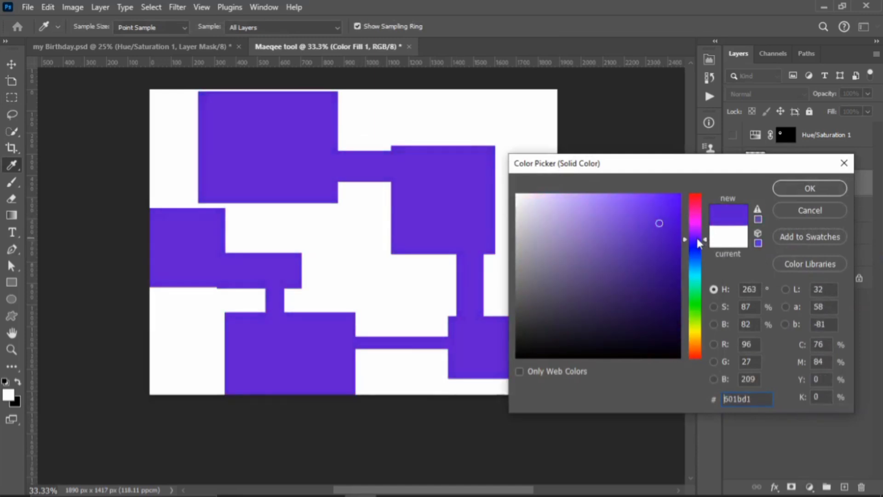
pyautogui.click(827, 189)
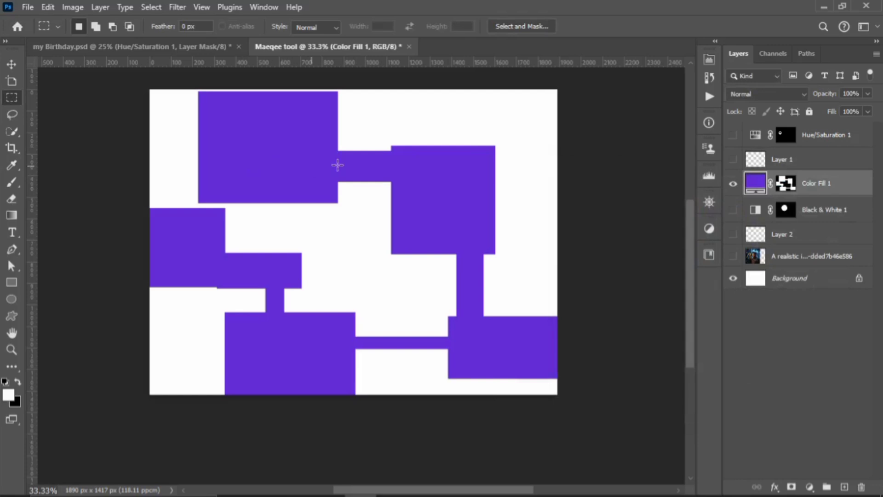